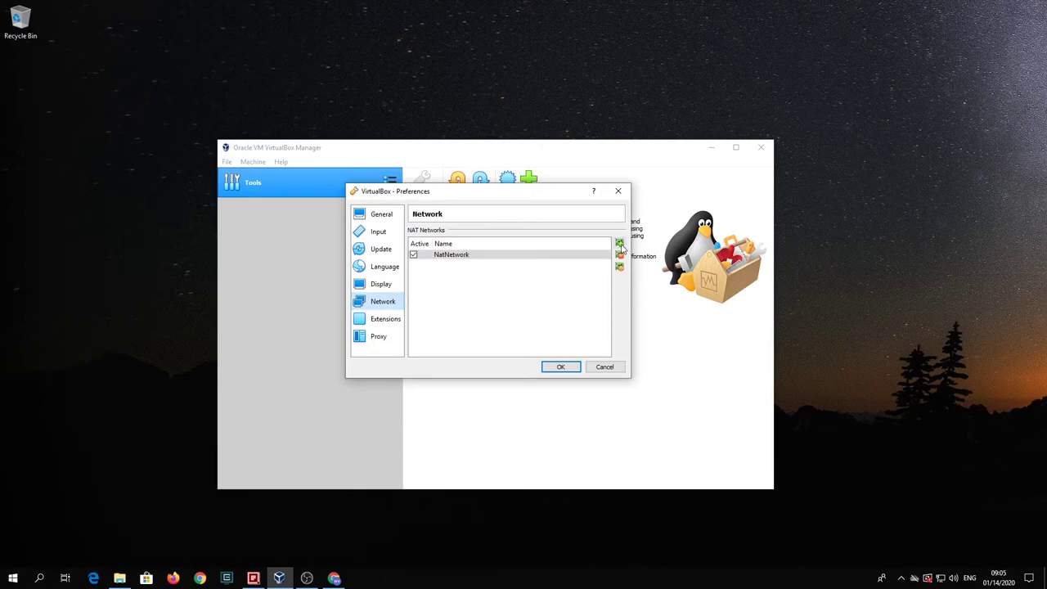
Edit the network CIDR of the NatNetwork NAT network, and save the preferences after checking the installed extension packages
double_click(448, 255)
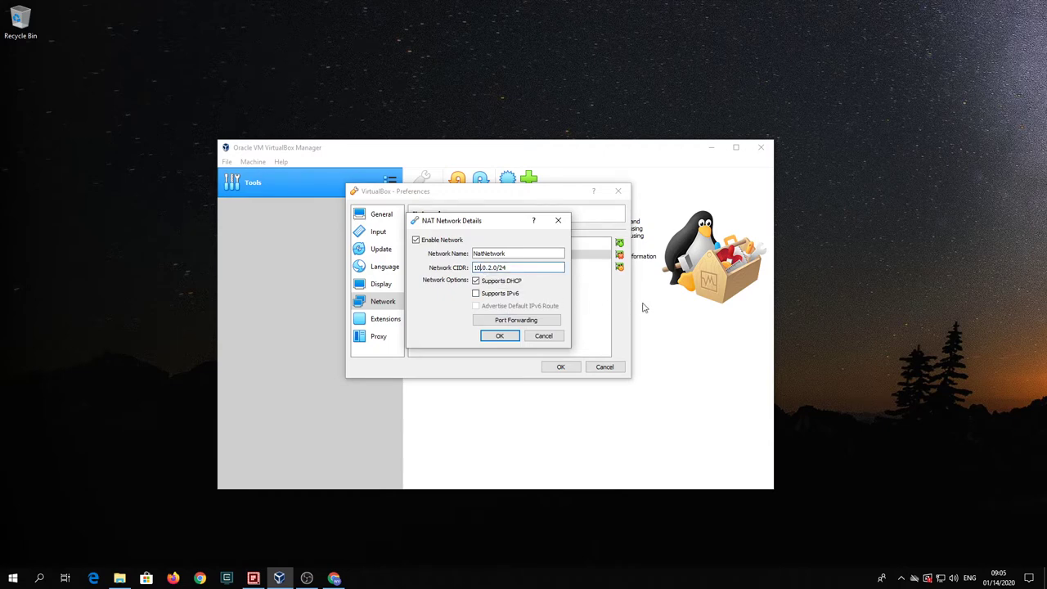
text(2)
click(498, 338)
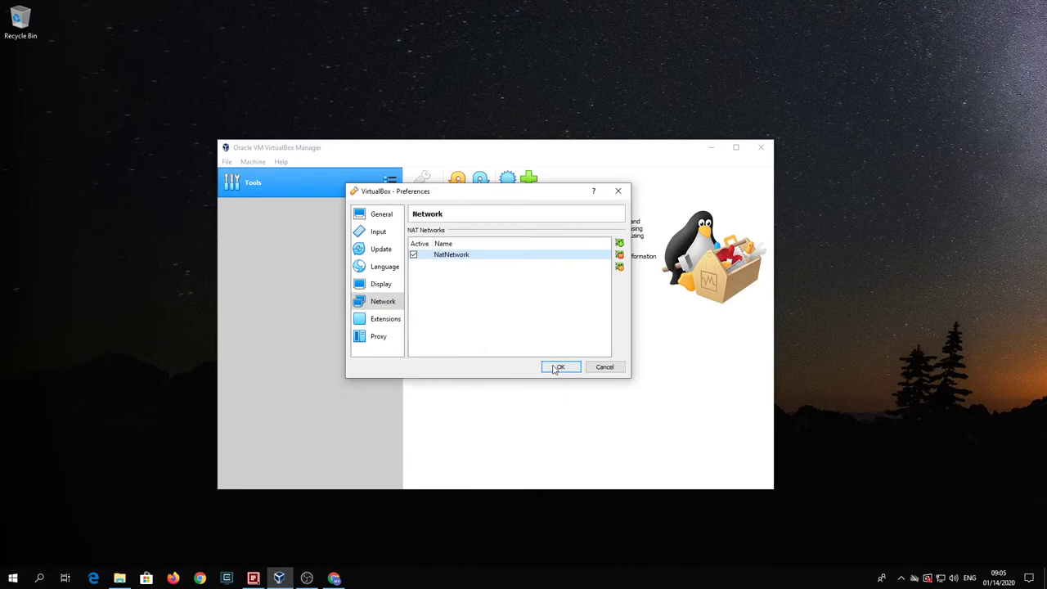
click(383, 318)
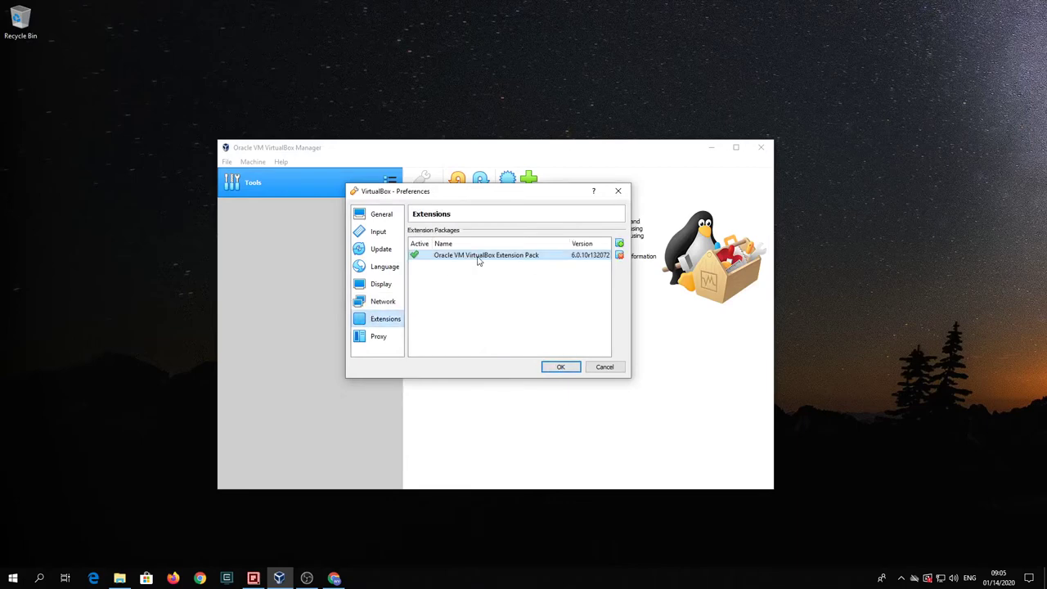
click(555, 367)
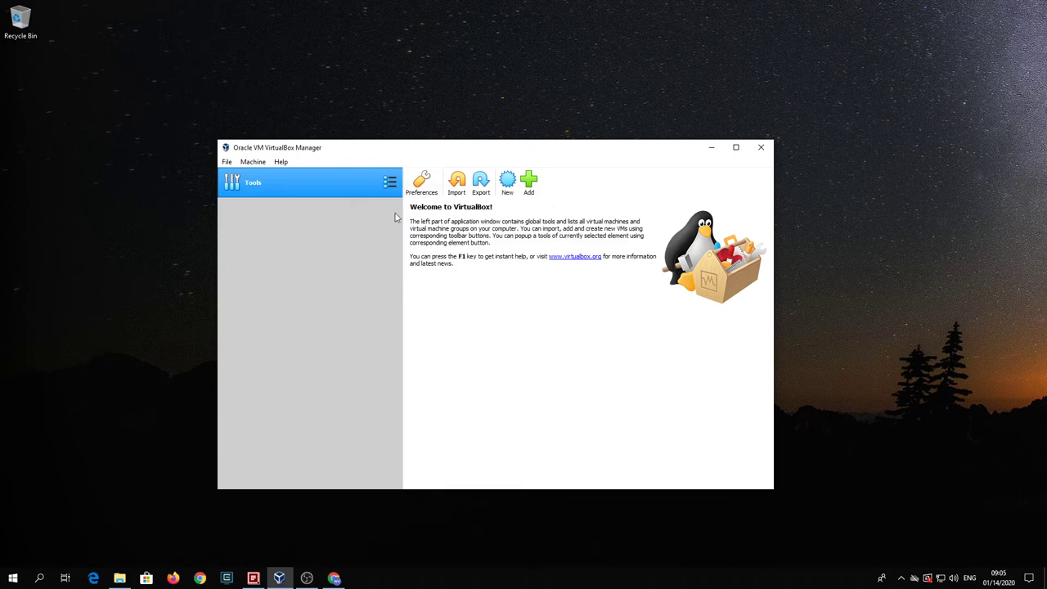
Start a new Linux Ubuntu (64-bit) virtual machine named Ubuntu in E:\vms with 4096 MB of memory
click(507, 182)
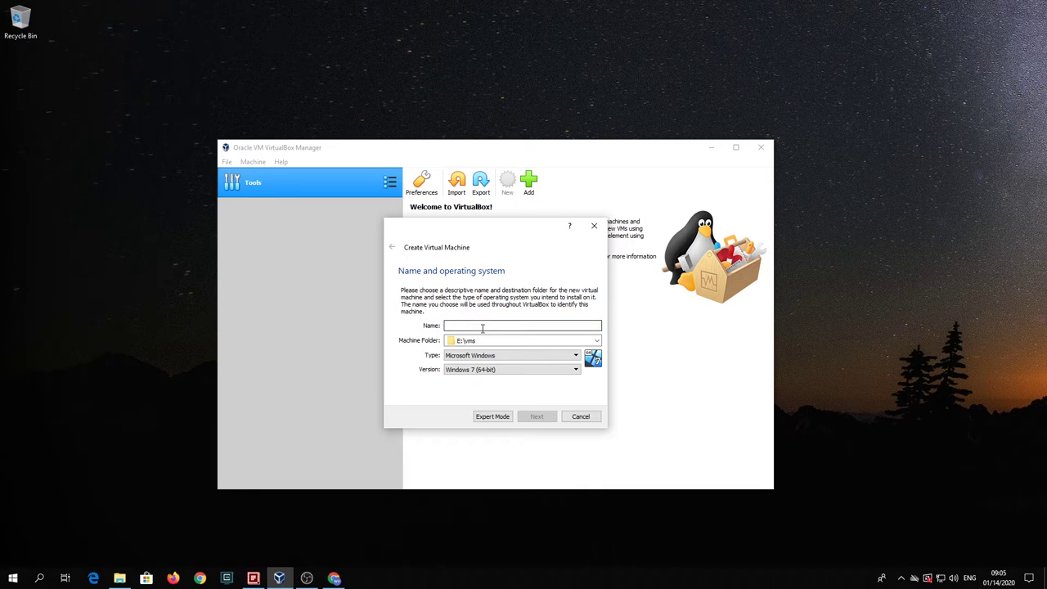
text(Ubuntu)
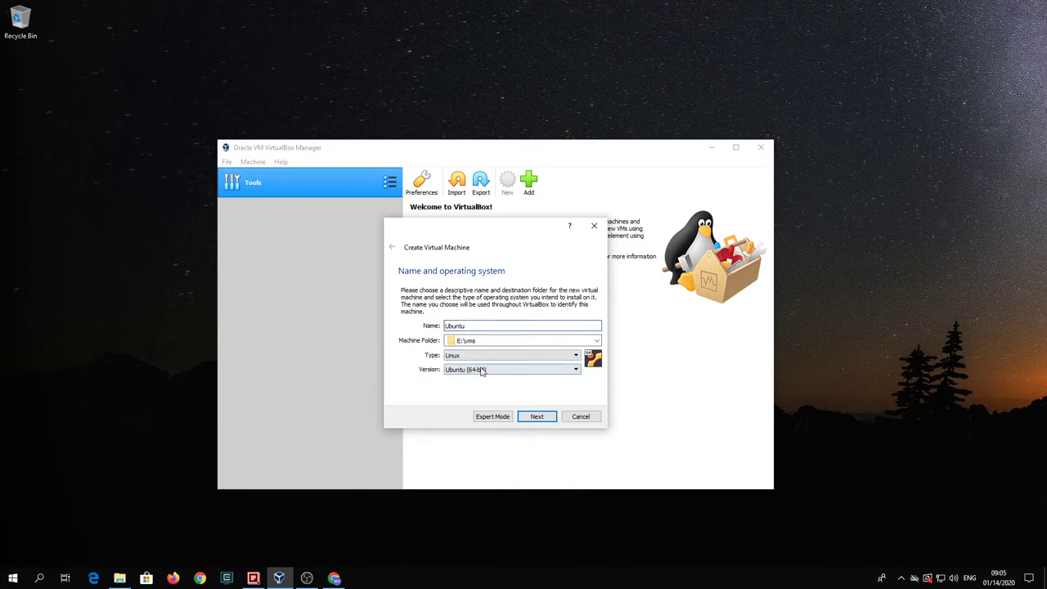
click(537, 418)
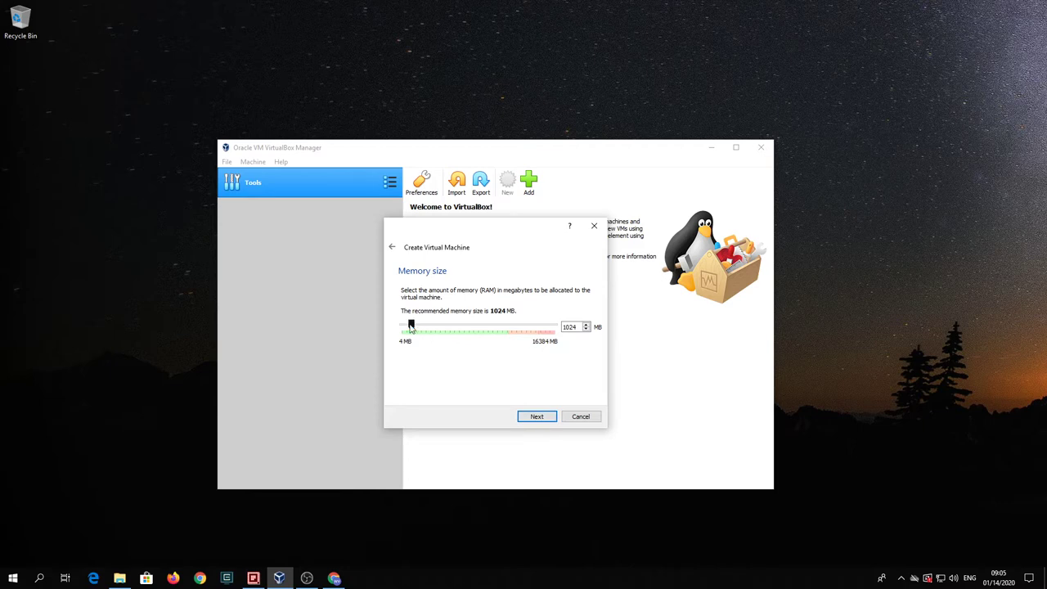
drag(412, 326, 441, 327)
click(534, 417)
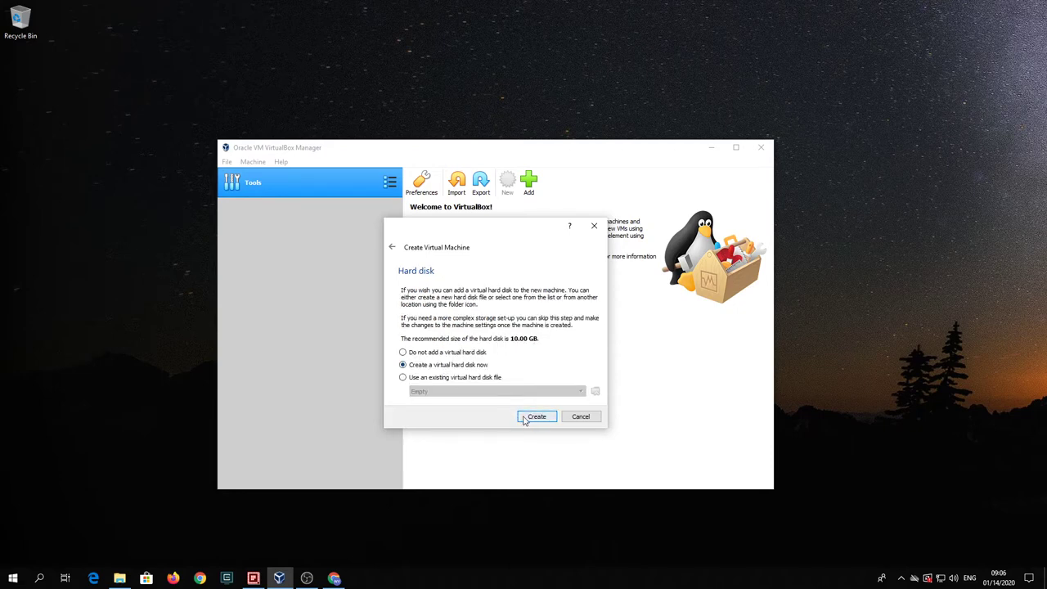
Create a dynamically allocated VDI virtual hard disk of 60 GB for the Ubuntu machine
click(524, 419)
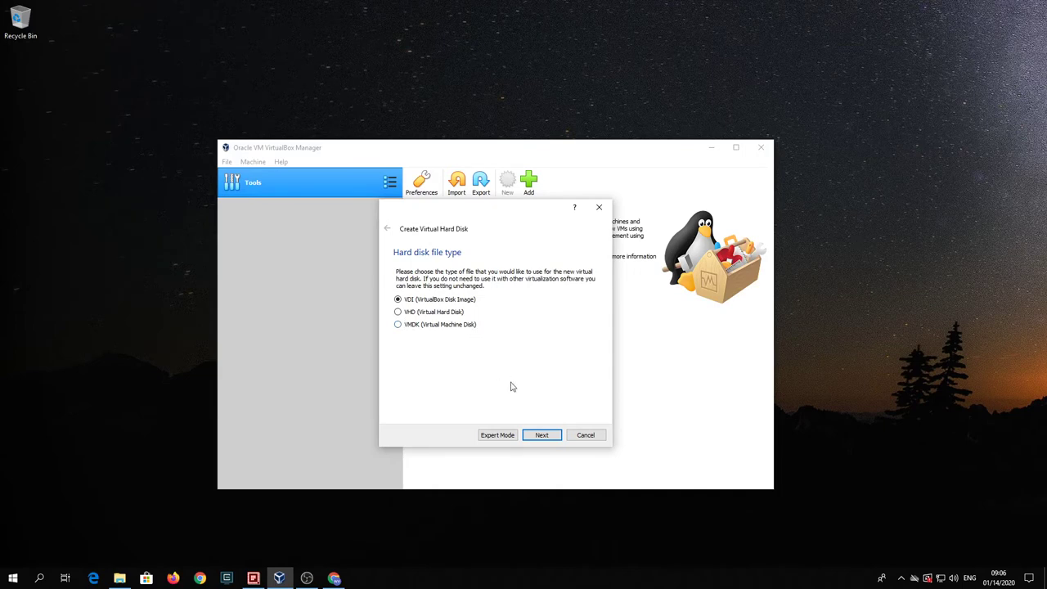
click(542, 434)
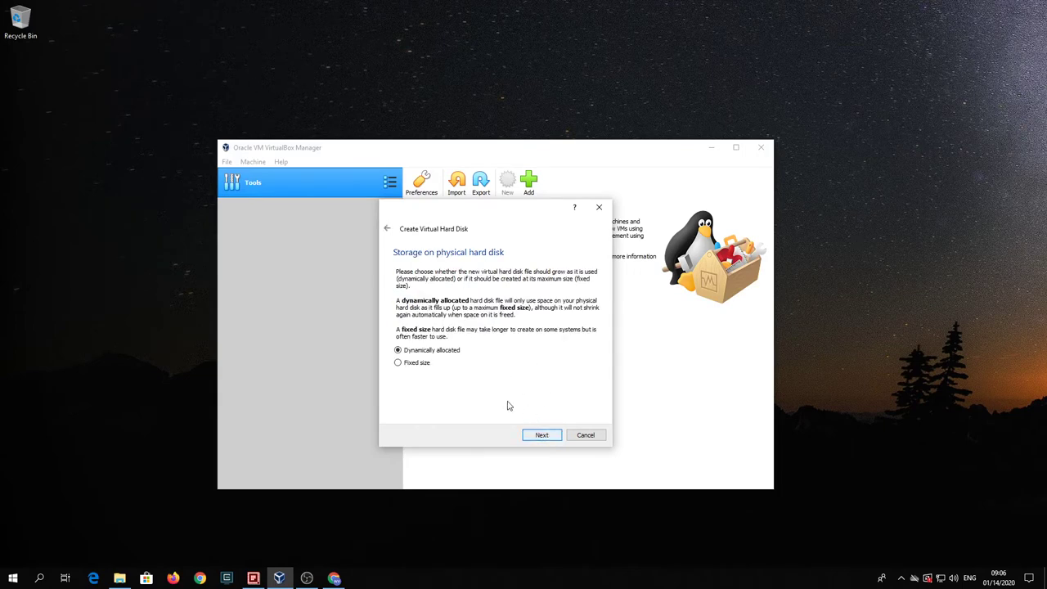
click(554, 436)
click(582, 330)
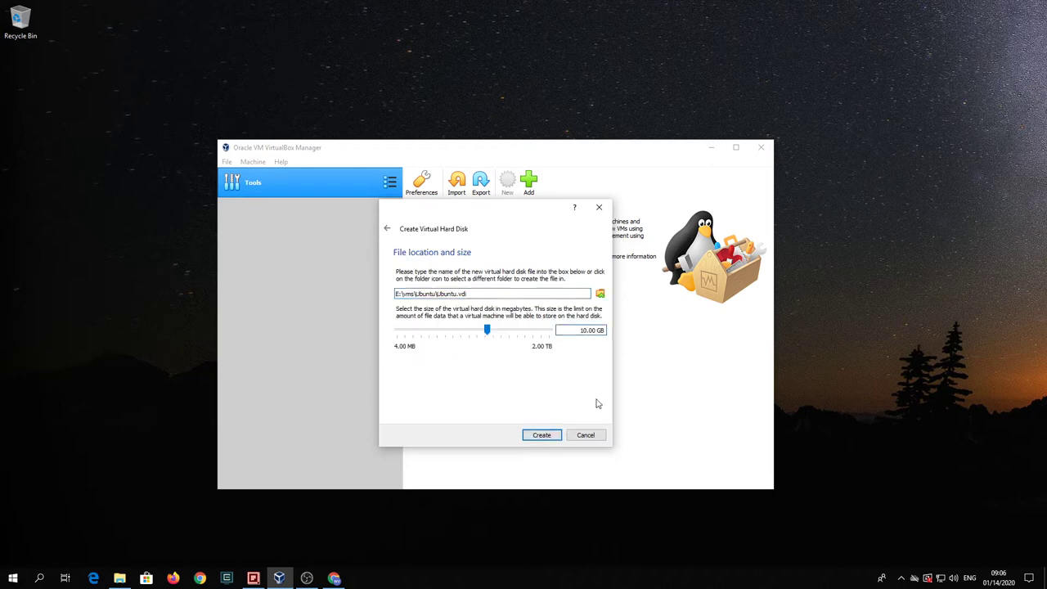
key(BackSpace)
text(6)
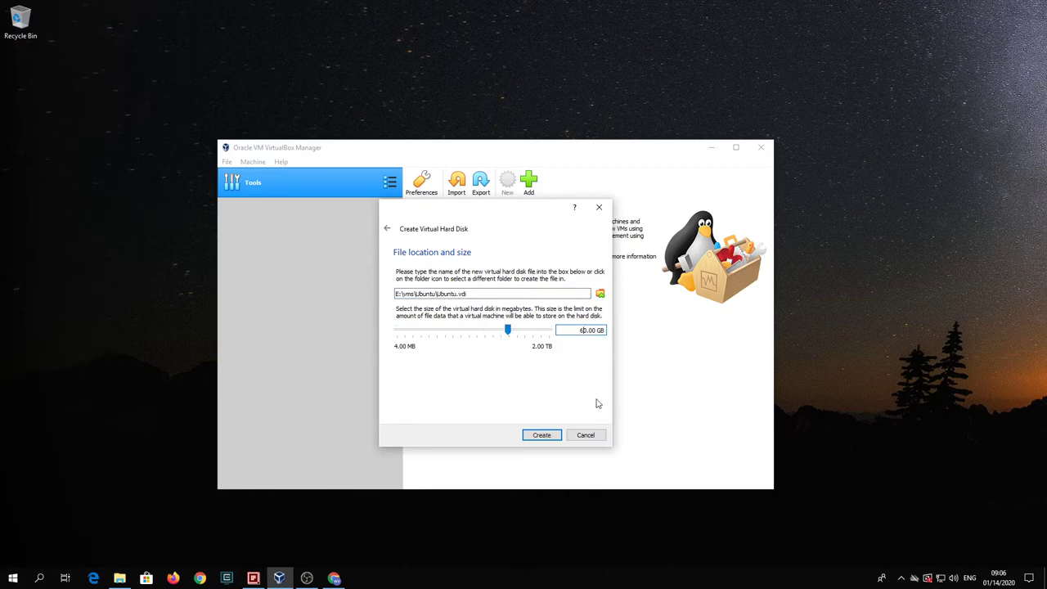
click(540, 438)
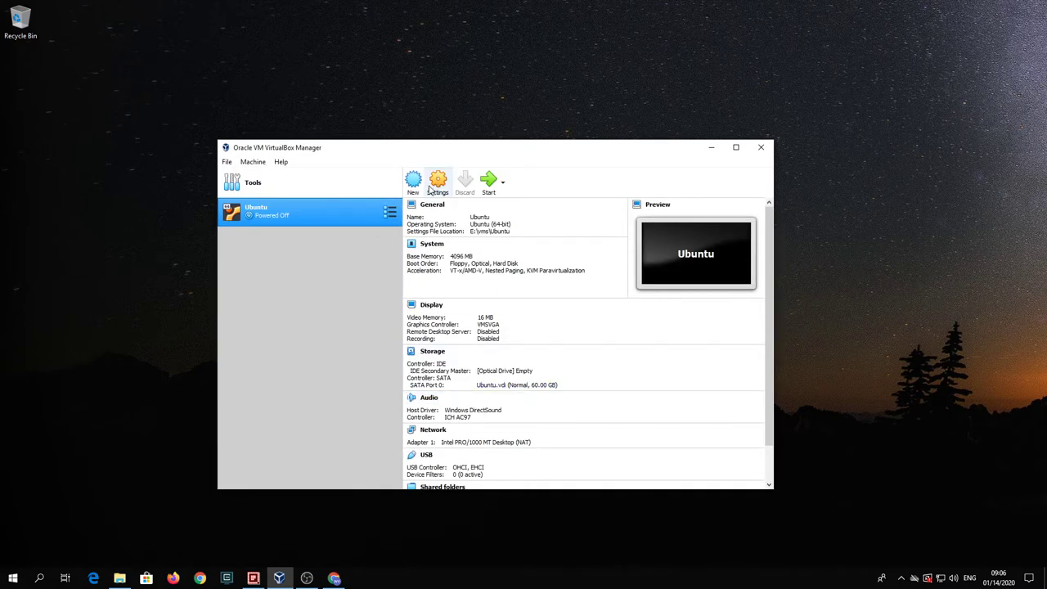
Set both the shared clipboard and drag'n'drop of the Ubuntu machine to Bidirectional
click(436, 185)
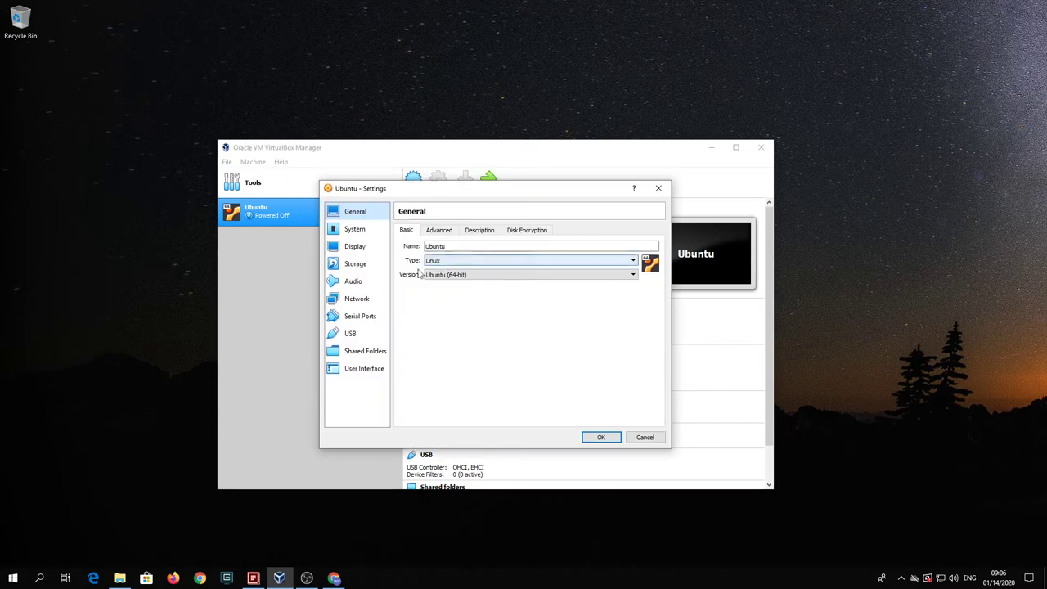
click(437, 230)
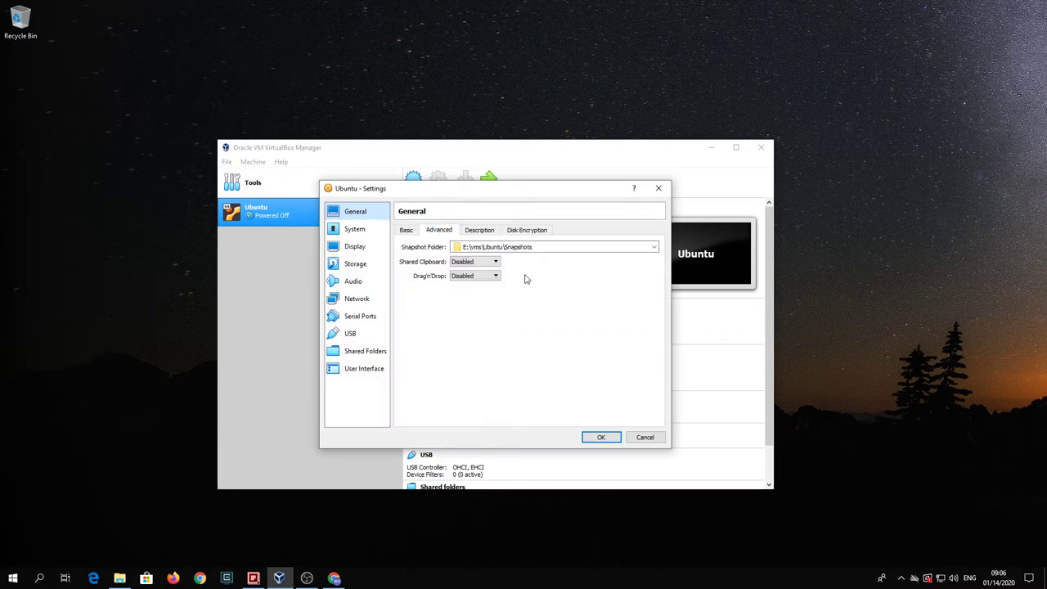
click(494, 262)
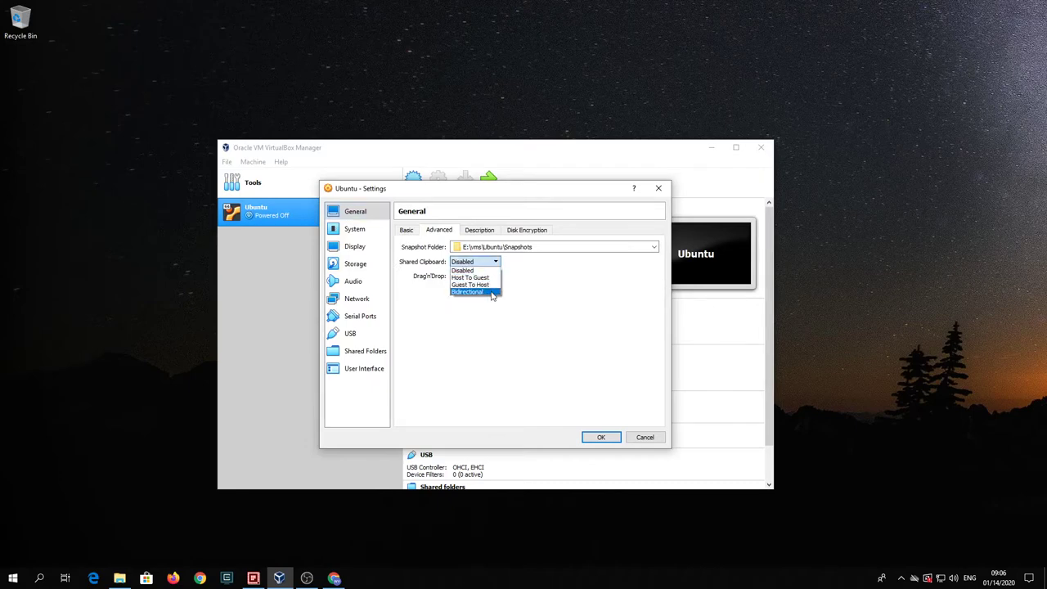
click(491, 291)
click(494, 277)
click(491, 305)
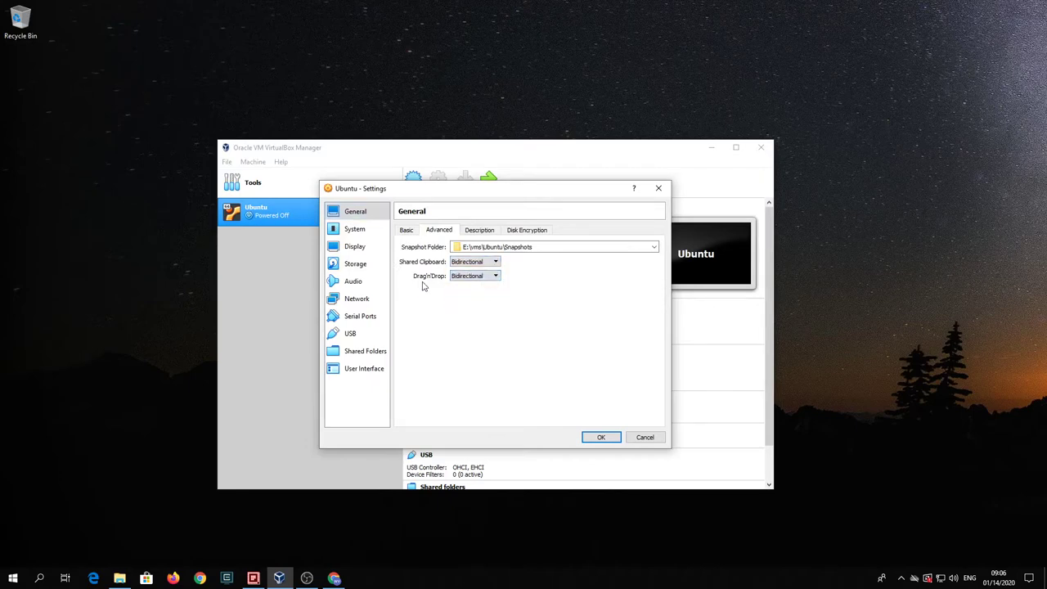
Set the Ubuntu machine's pointing device to PS/2 Mouse and its processor count to 2
click(358, 231)
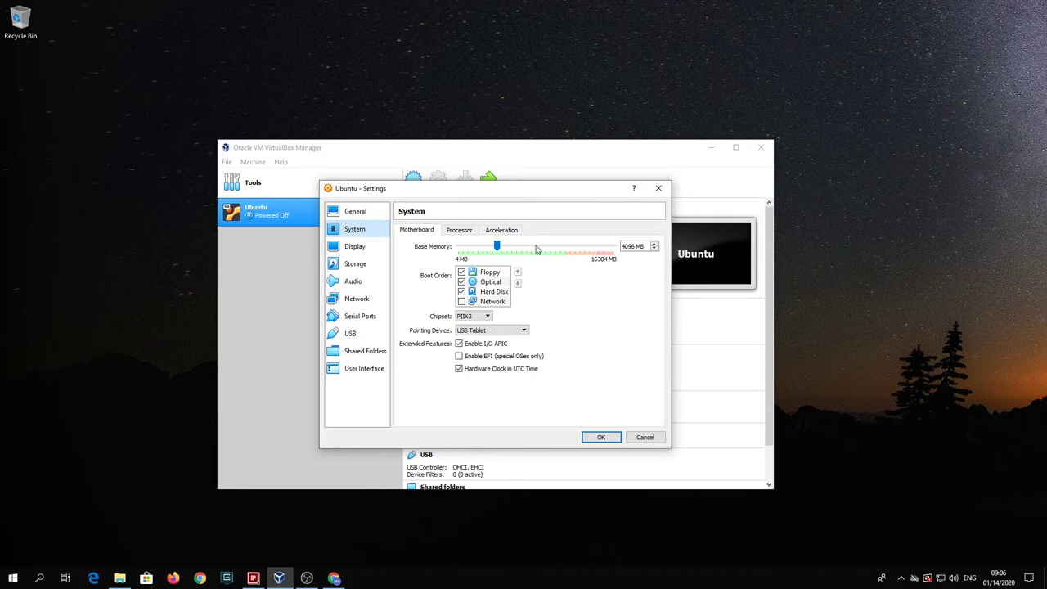
click(523, 331)
click(524, 339)
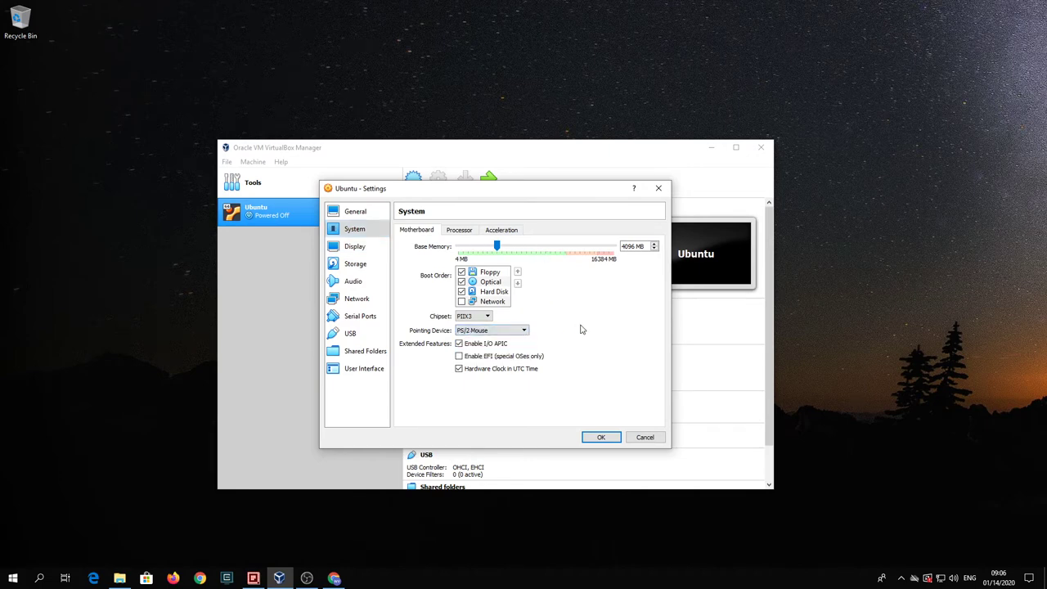
click(457, 231)
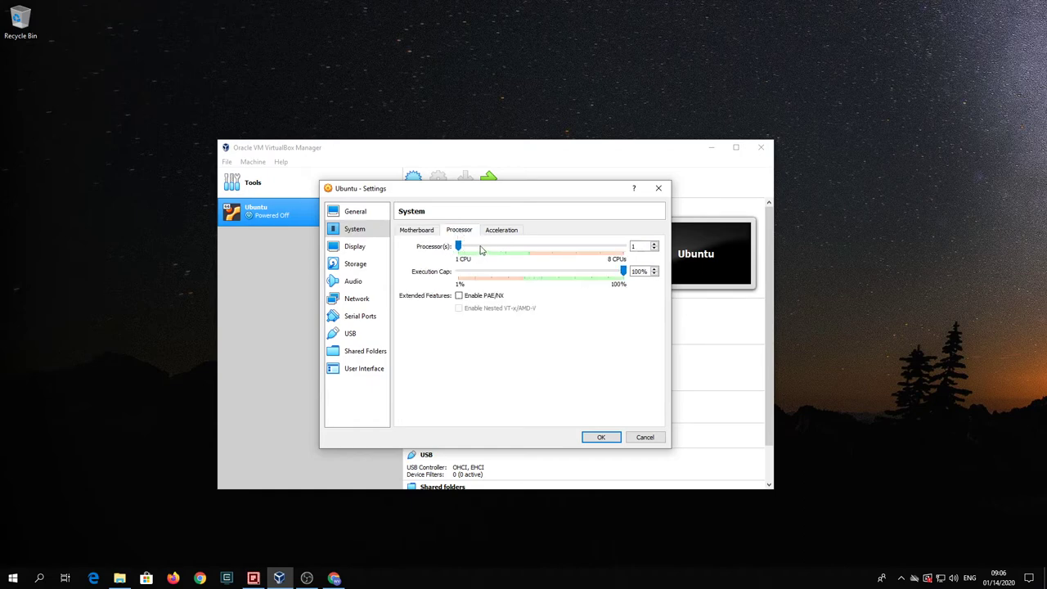
click(482, 247)
click(494, 235)
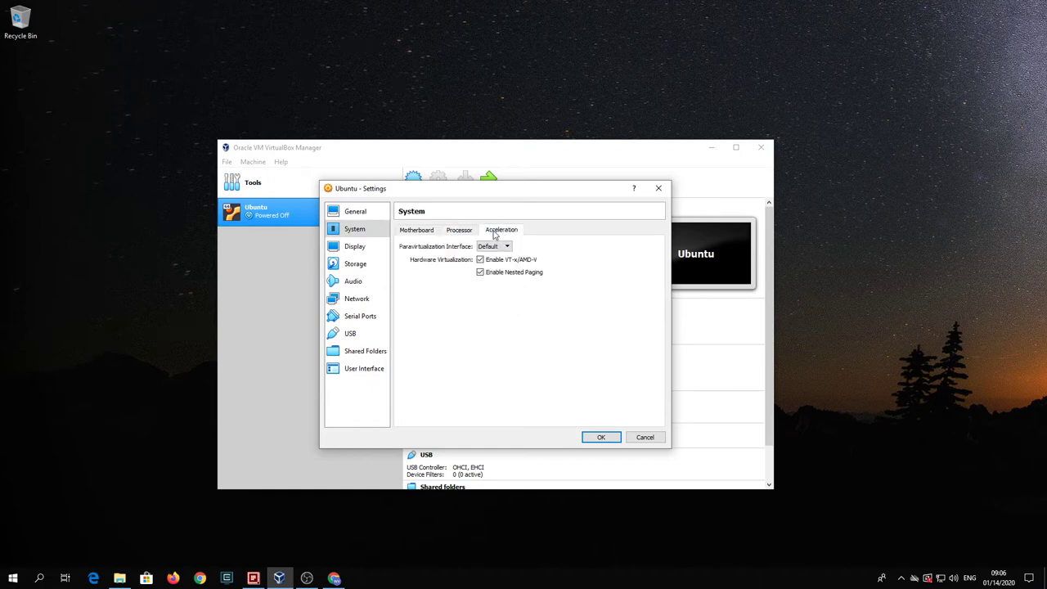
Configure the display with 128 MB of video memory, the VBoxSVGA graphics controller and 3D acceleration enabled
click(358, 248)
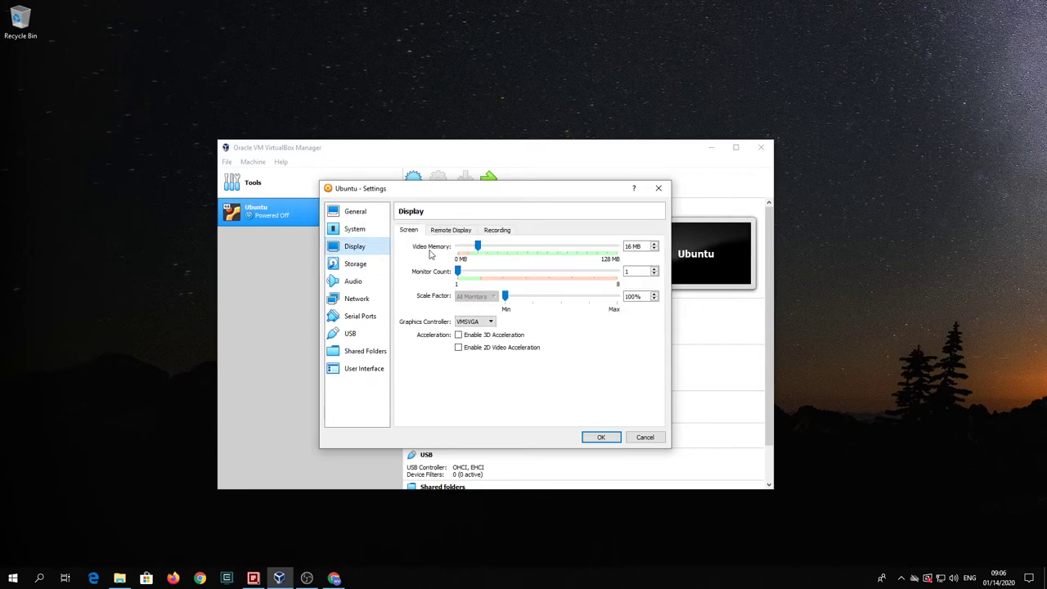
drag(478, 246, 625, 247)
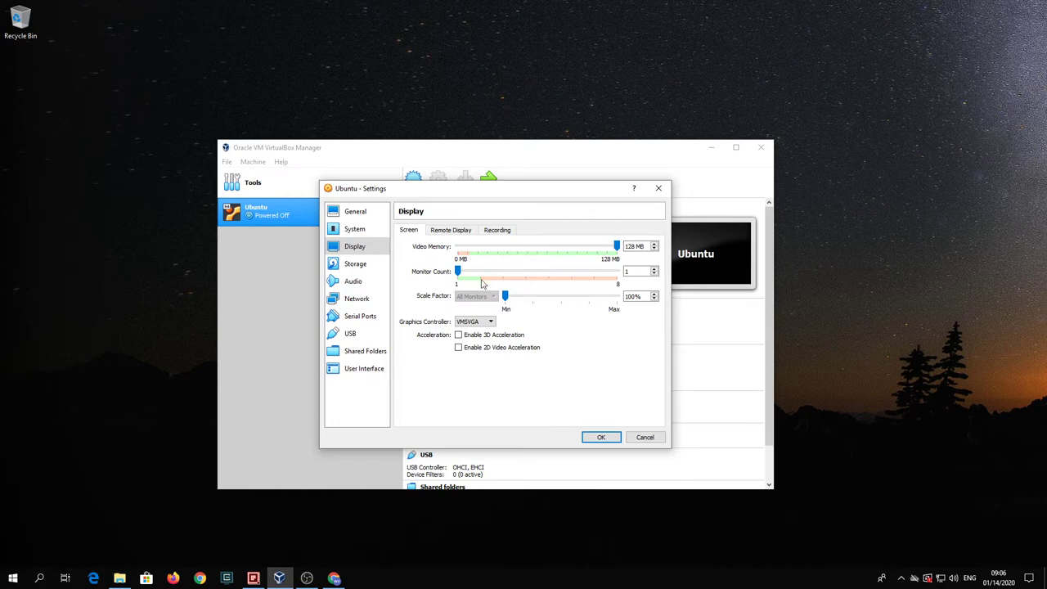
click(490, 321)
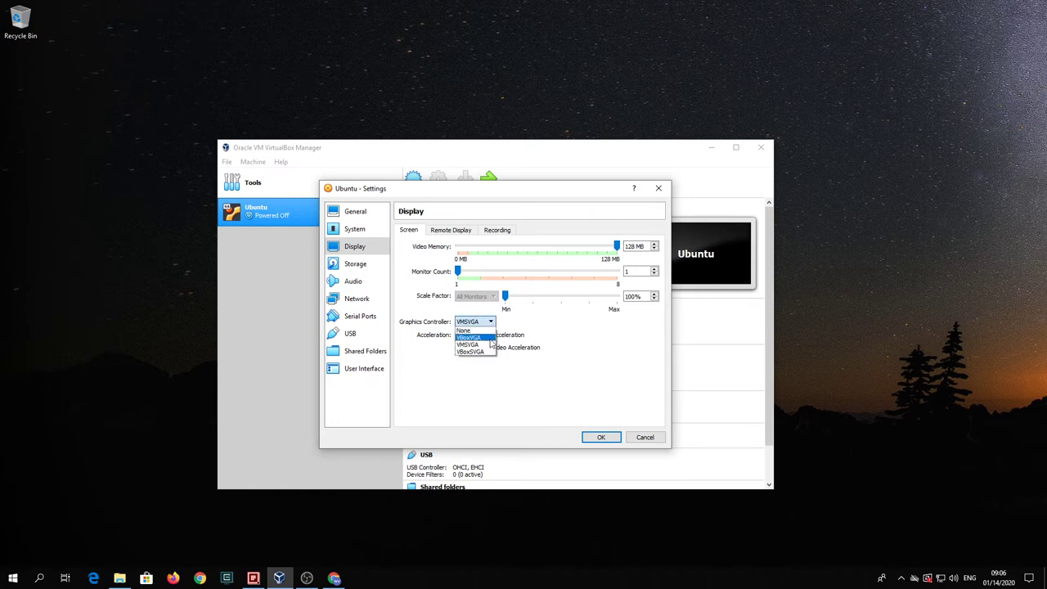
click(486, 353)
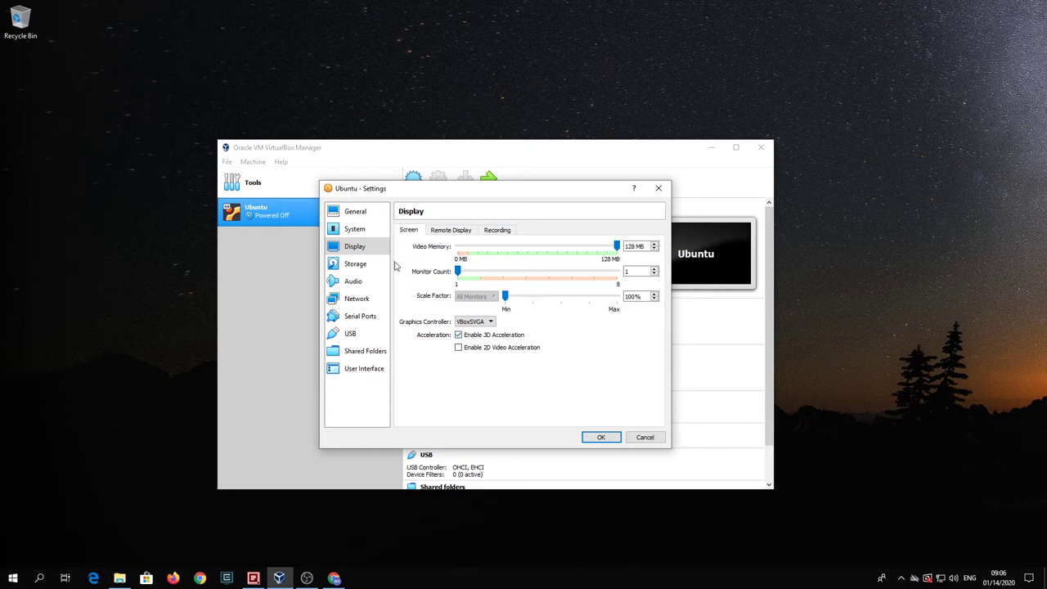
Attach network adapter 1 to the NAT Network named NatNetwork and set its promiscuous mode to Allow All
click(358, 300)
click(510, 260)
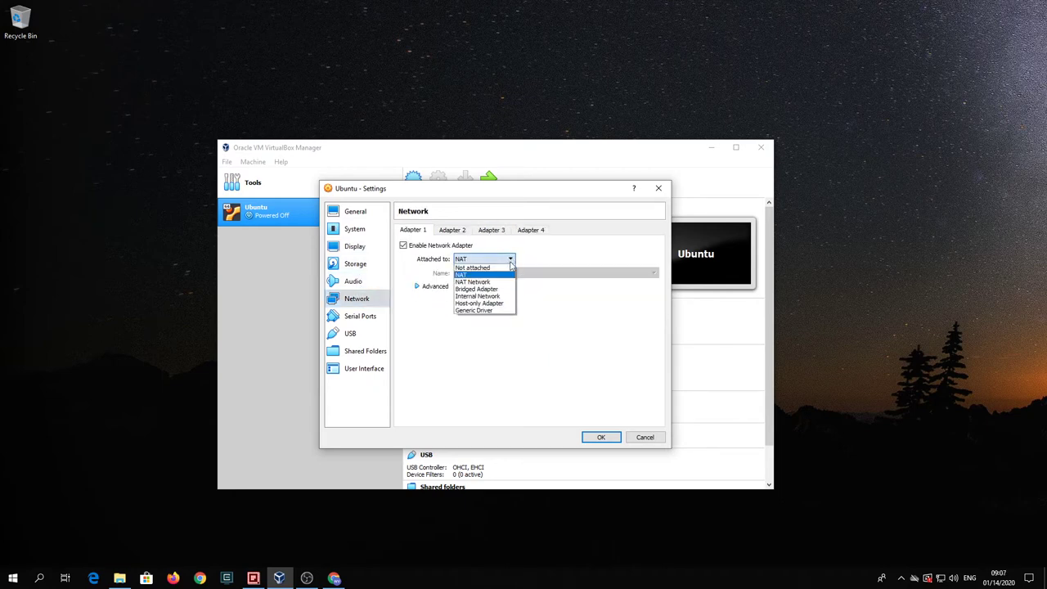
click(506, 284)
click(489, 276)
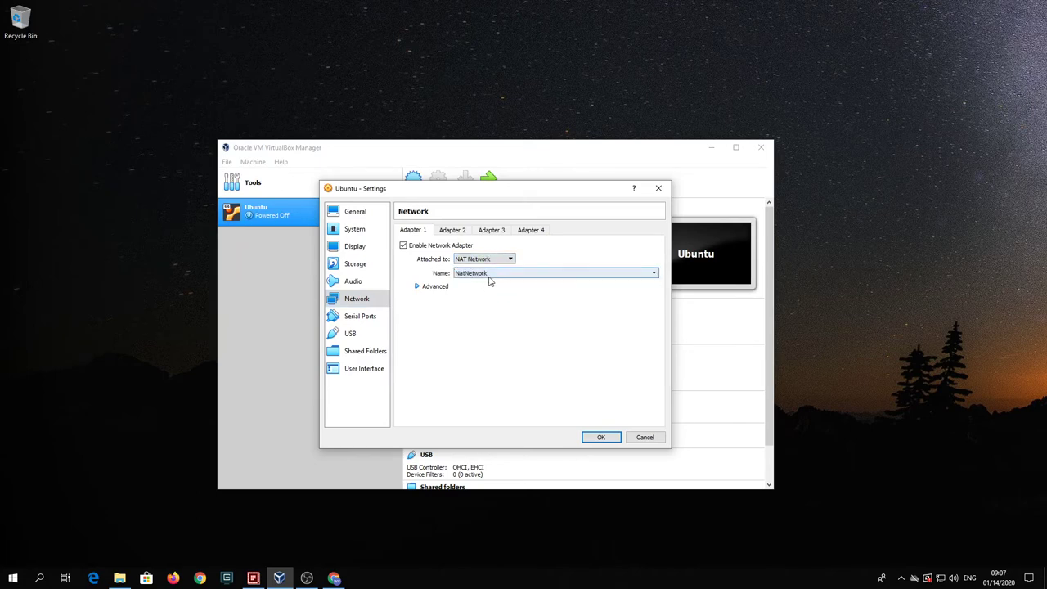
click(490, 282)
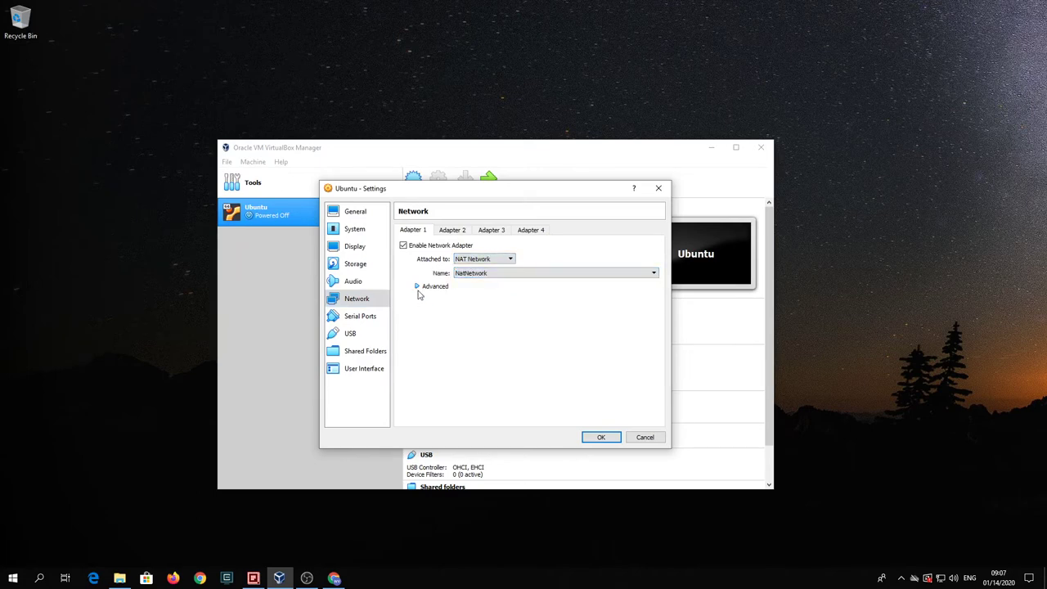
click(417, 286)
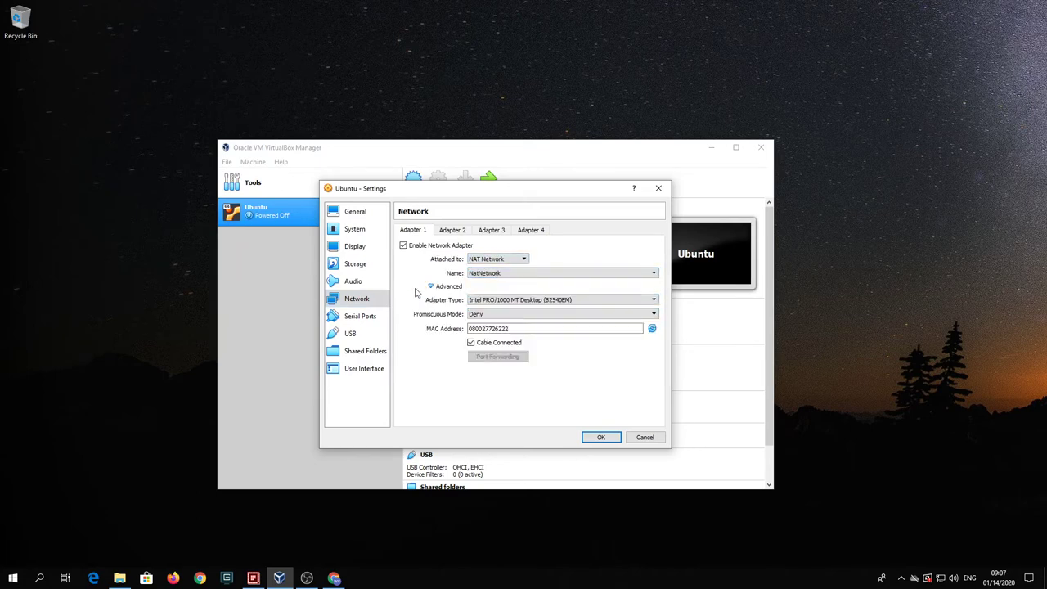
click(653, 316)
click(648, 337)
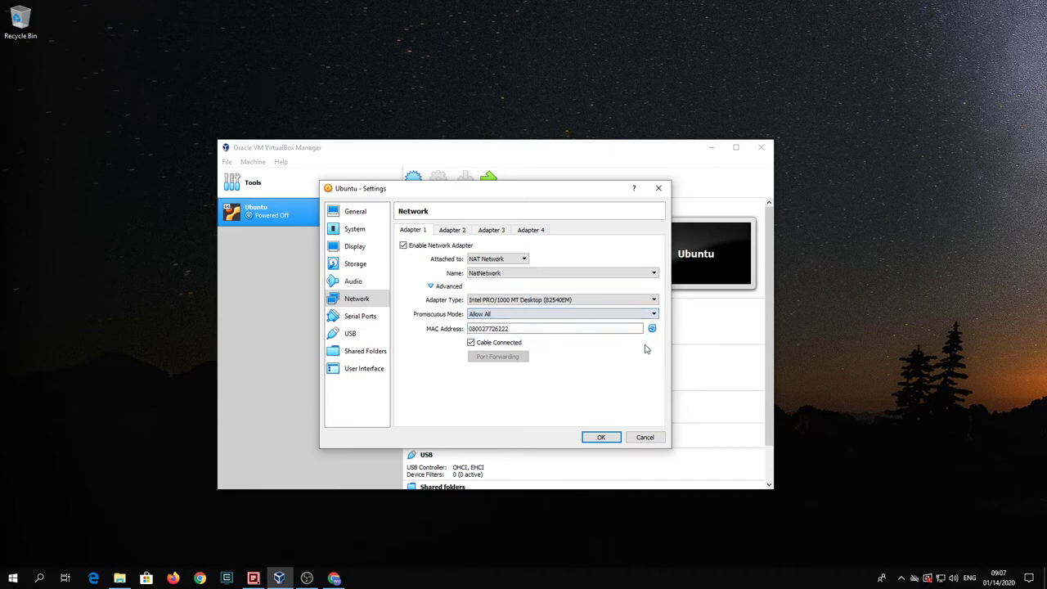
Switch the USB controller to USB 3.0 (xHCI) and save the Ubuntu machine's settings
click(350, 335)
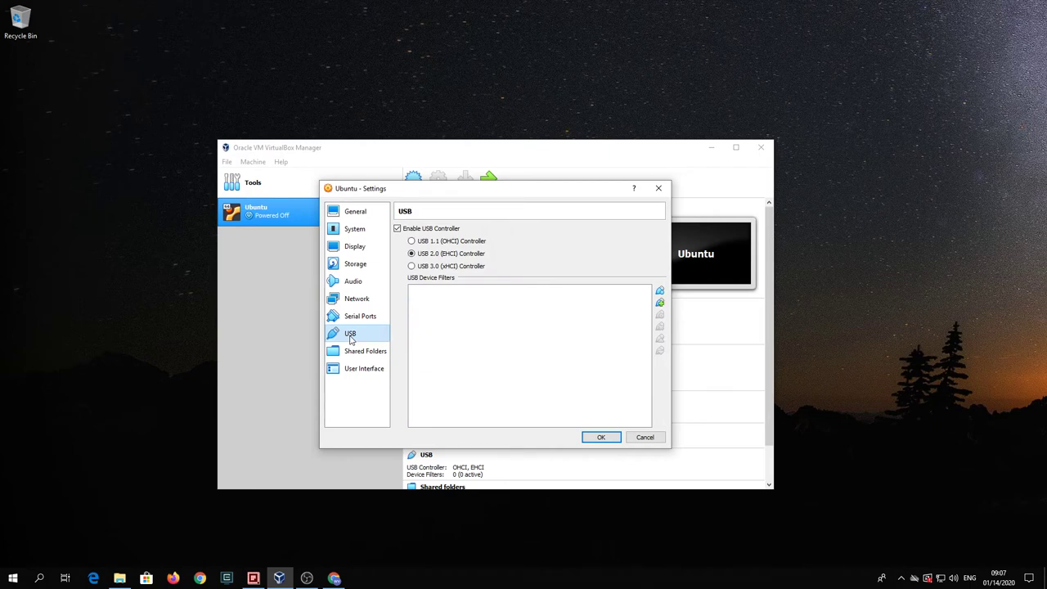
click(411, 267)
click(600, 438)
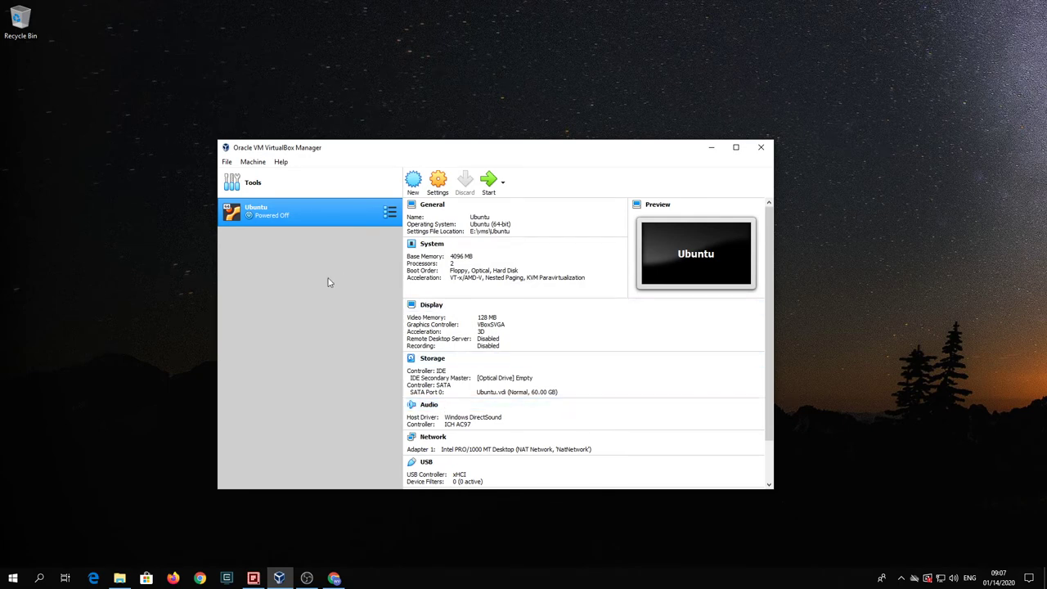
Start a new virtual machine named WindowsServer2019 with the version Other Windows (64-bit) and 4096 MB of memory
click(414, 182)
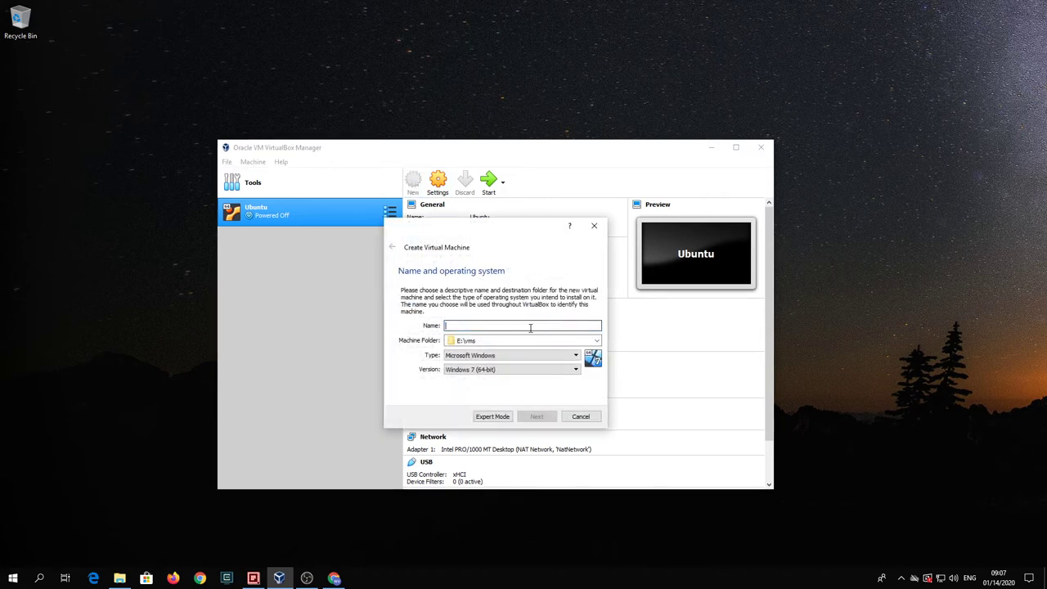
text(WindowsServer2019)
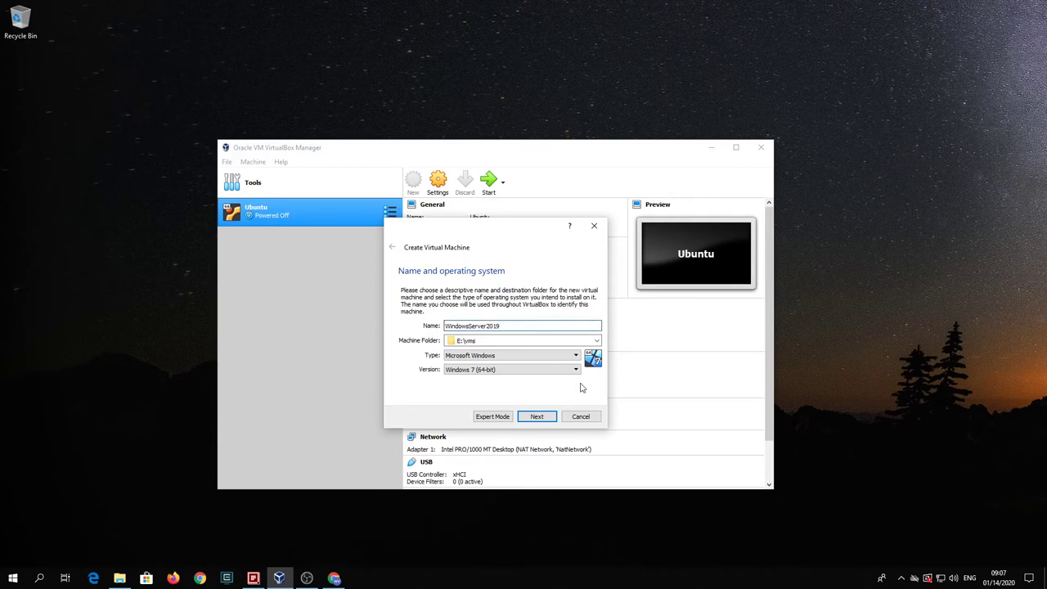
click(575, 370)
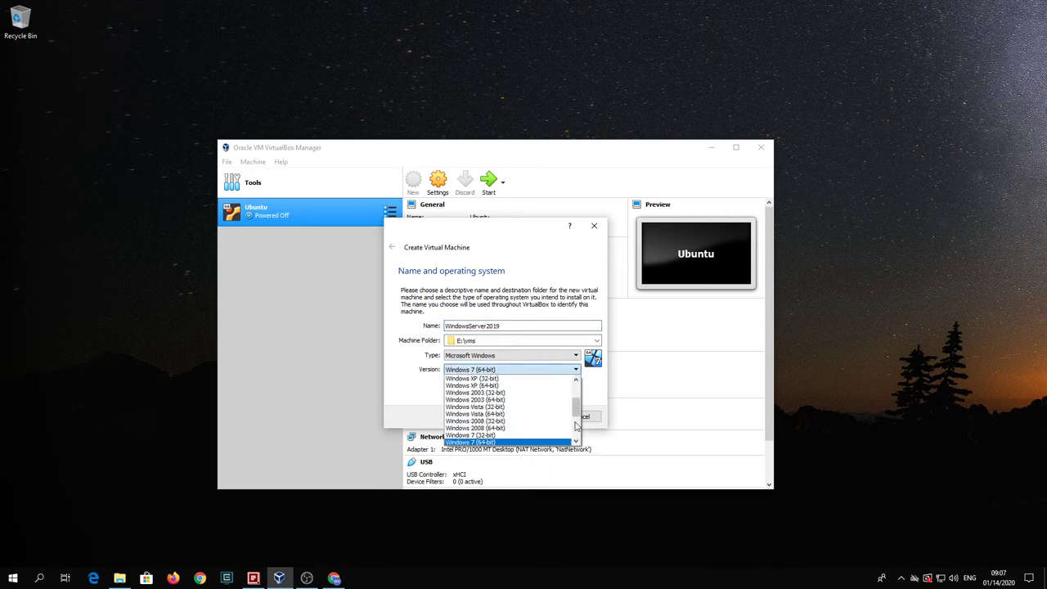
scroll(575, 425, down, 2)
scroll(576, 425, down, 1)
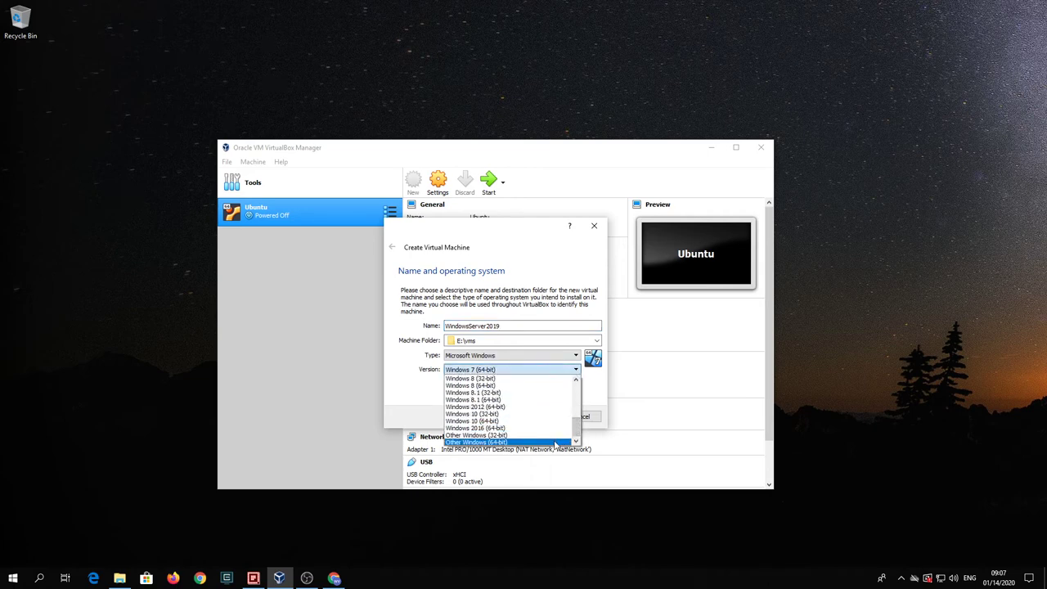
click(556, 443)
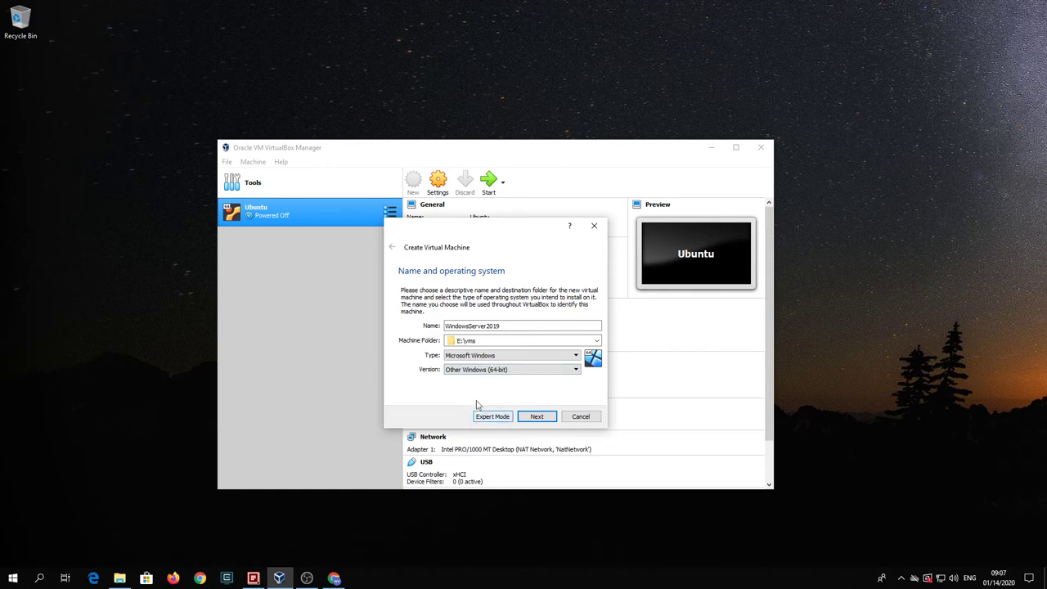
click(537, 417)
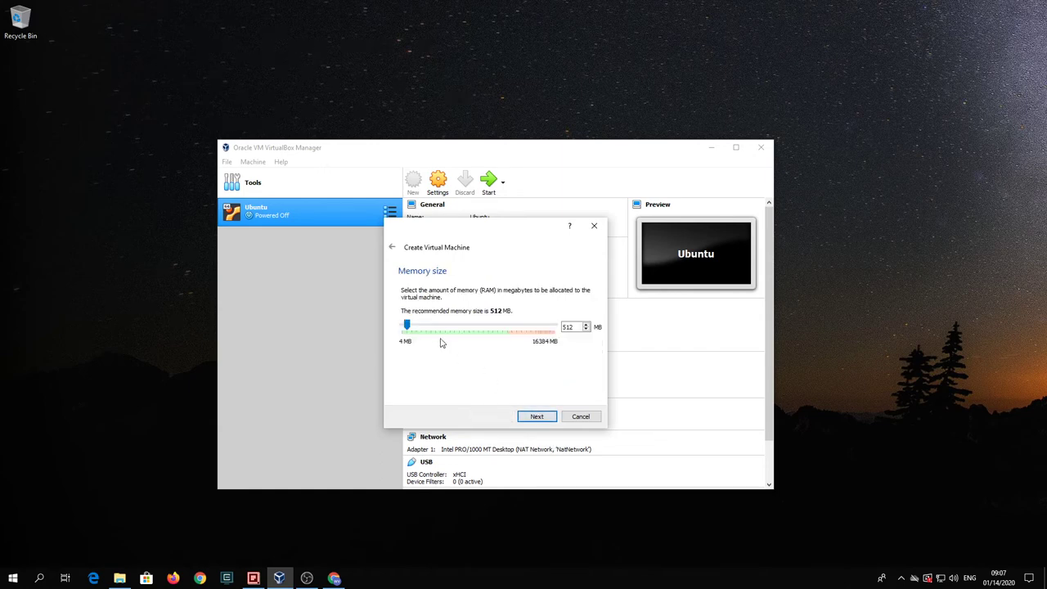
drag(407, 326, 440, 330)
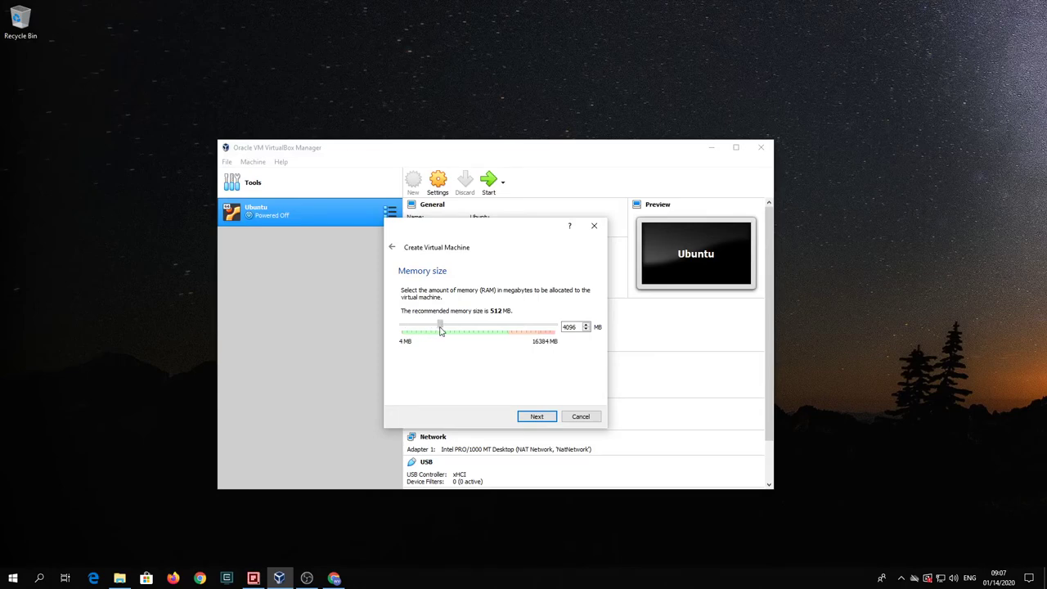
click(536, 418)
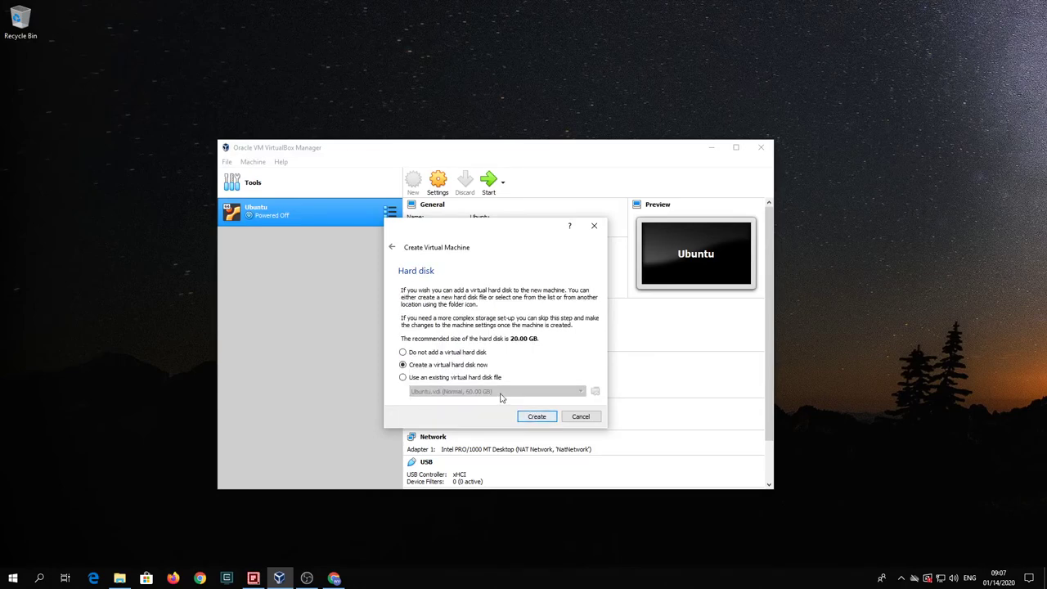
Create a dynamically allocated VDI virtual hard disk of 128 GB for the WindowsServer2019 machine
click(538, 419)
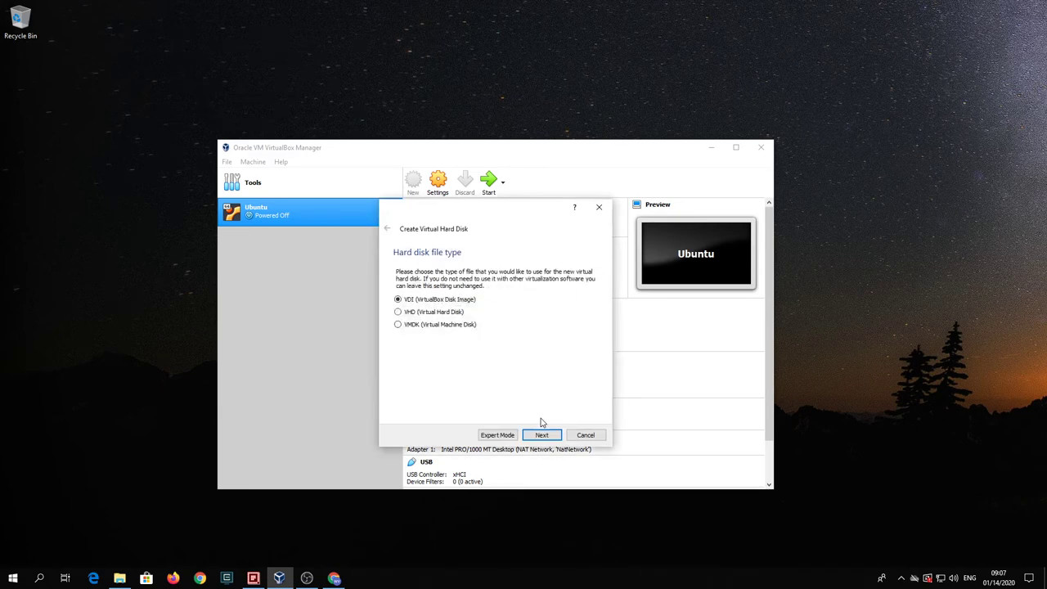
click(541, 435)
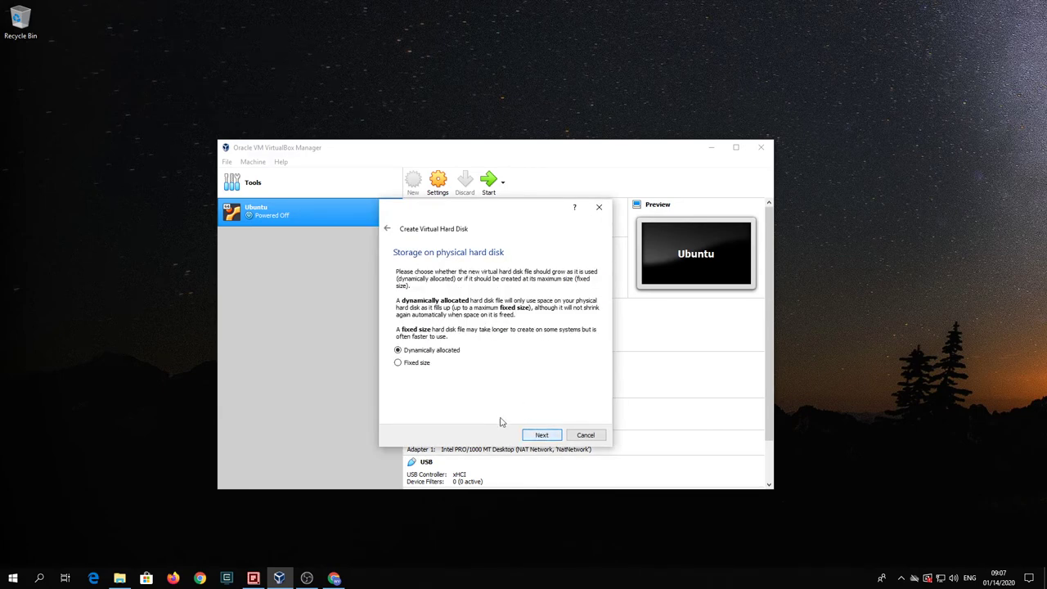
click(550, 439)
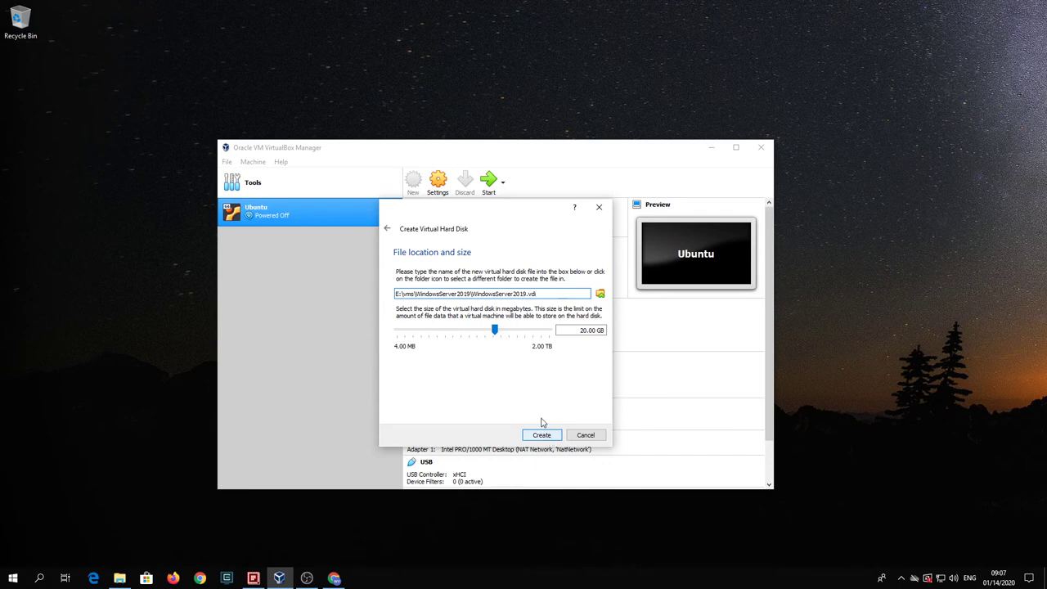
click(585, 331)
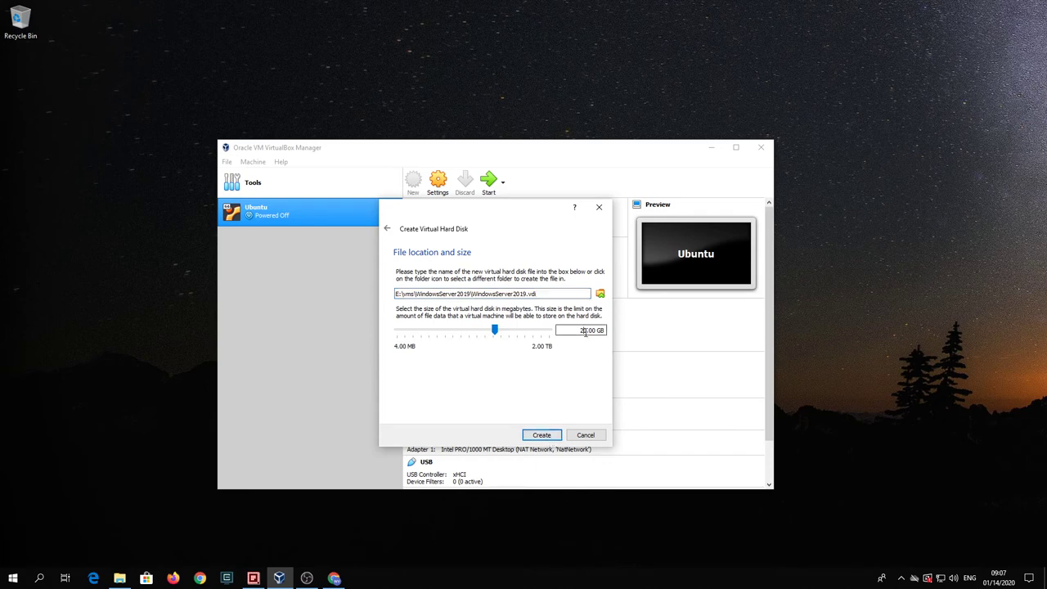
key(Delete)
key(BackSpace)
text(128)
click(539, 435)
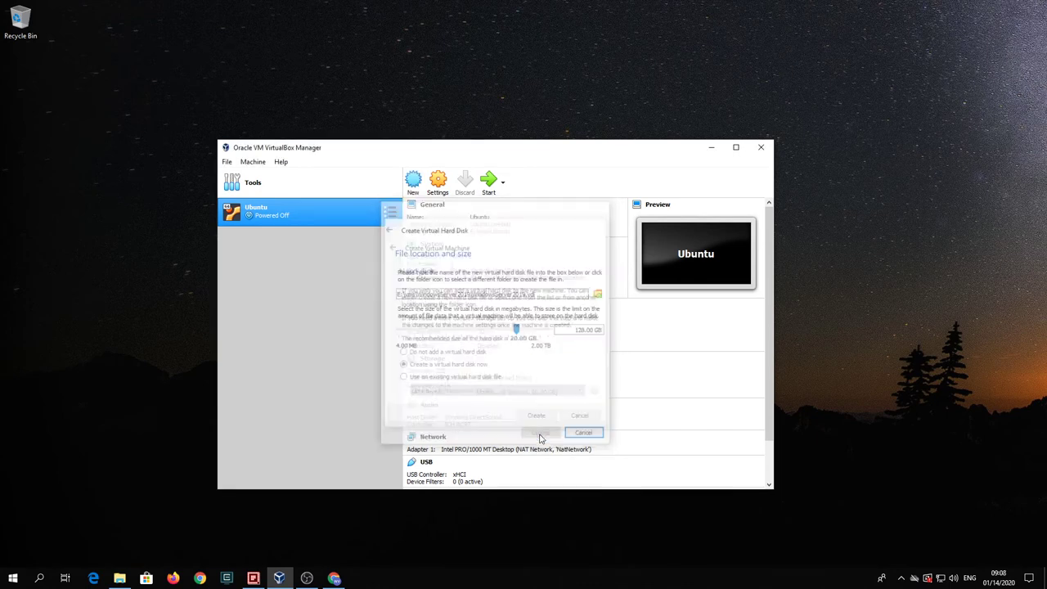
Set the WindowsServer2019 machine's shared clipboard and drag'n'drop both to Bidirectional
click(437, 184)
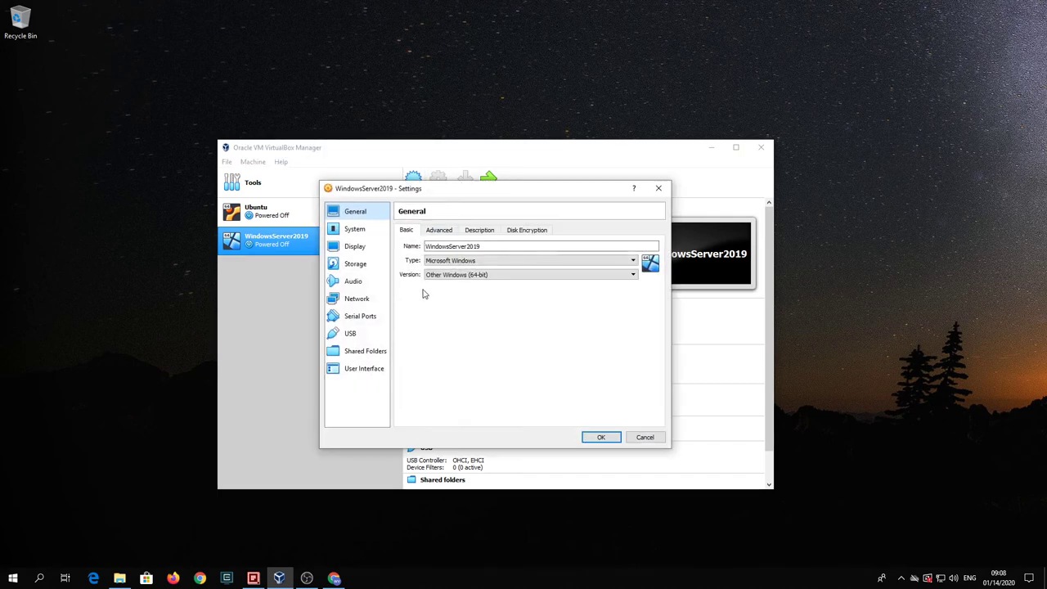
click(440, 232)
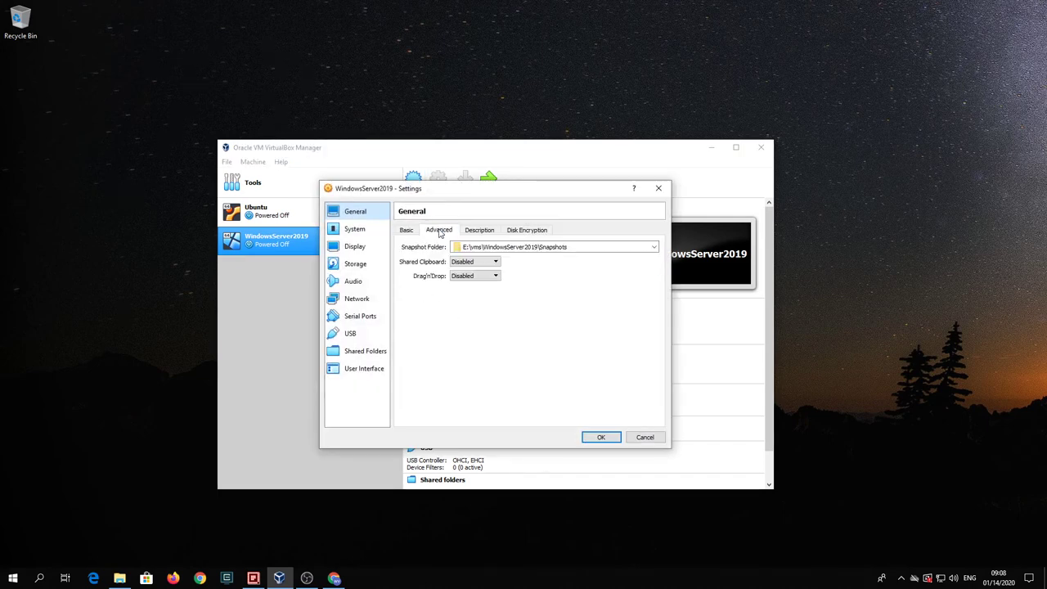
click(494, 262)
click(490, 291)
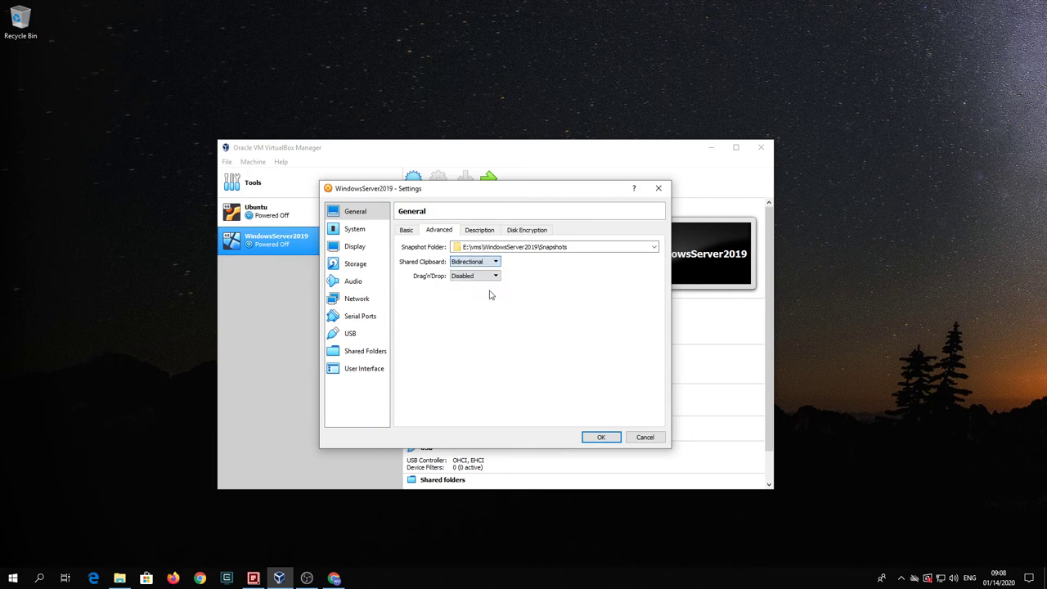
click(493, 276)
click(493, 306)
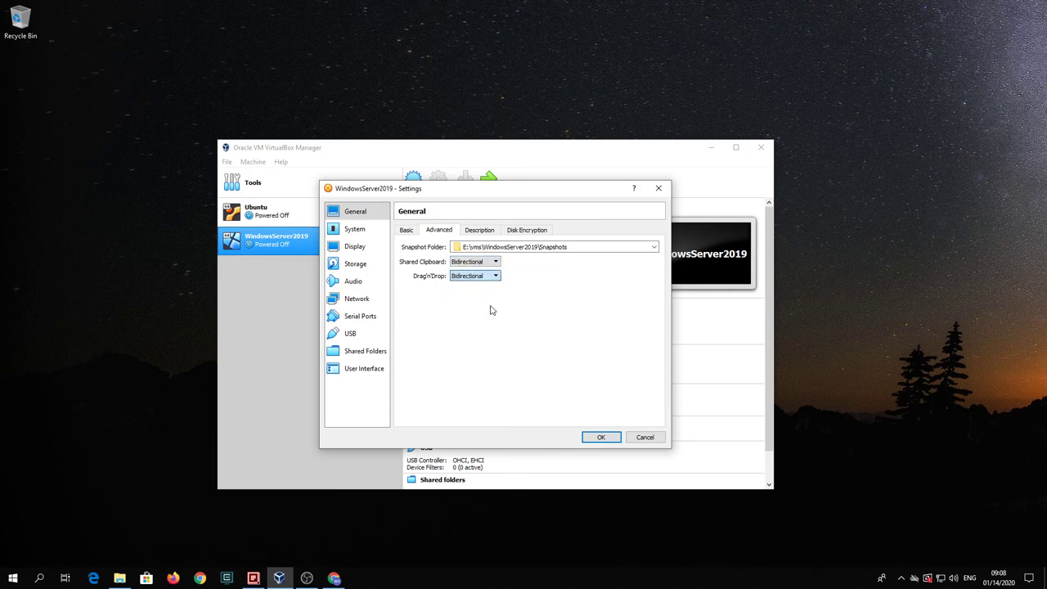
Set the WindowsServer2019 machine's pointing device to PS/2 Mouse and its processor count to 2, and check the acceleration options
click(367, 230)
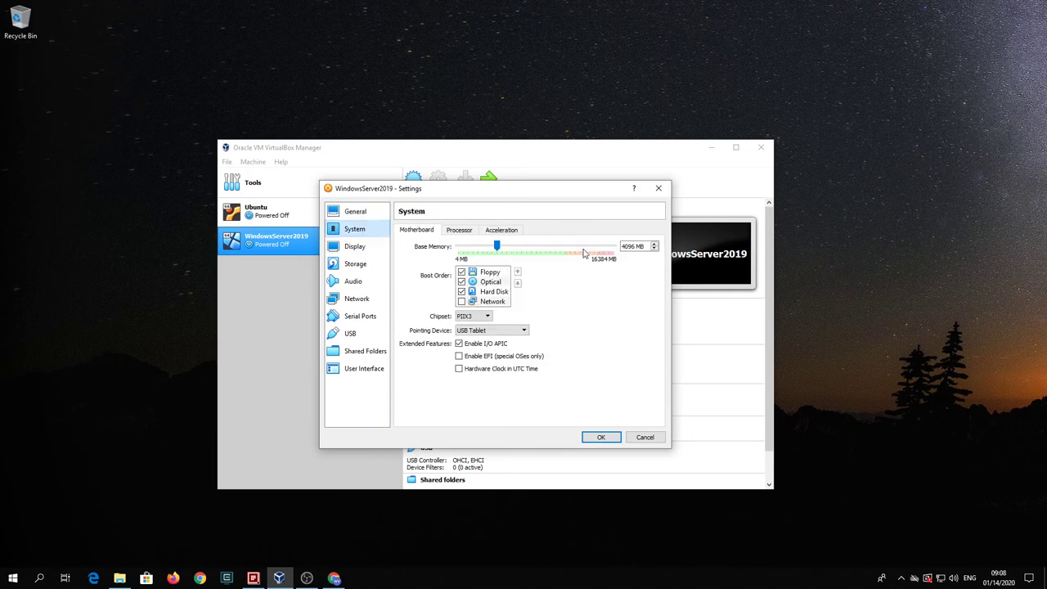
click(524, 333)
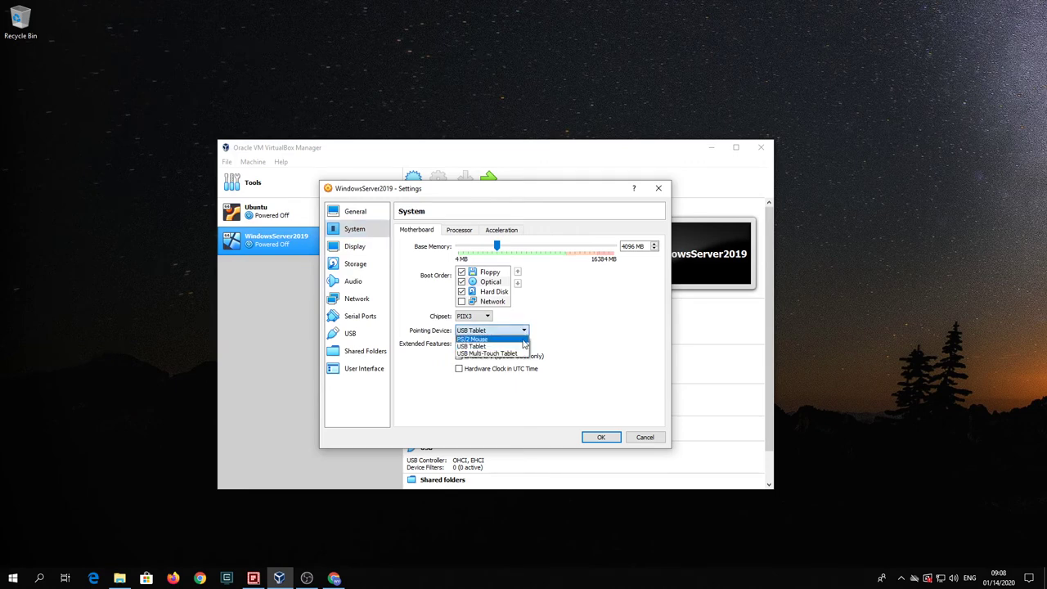
click(522, 339)
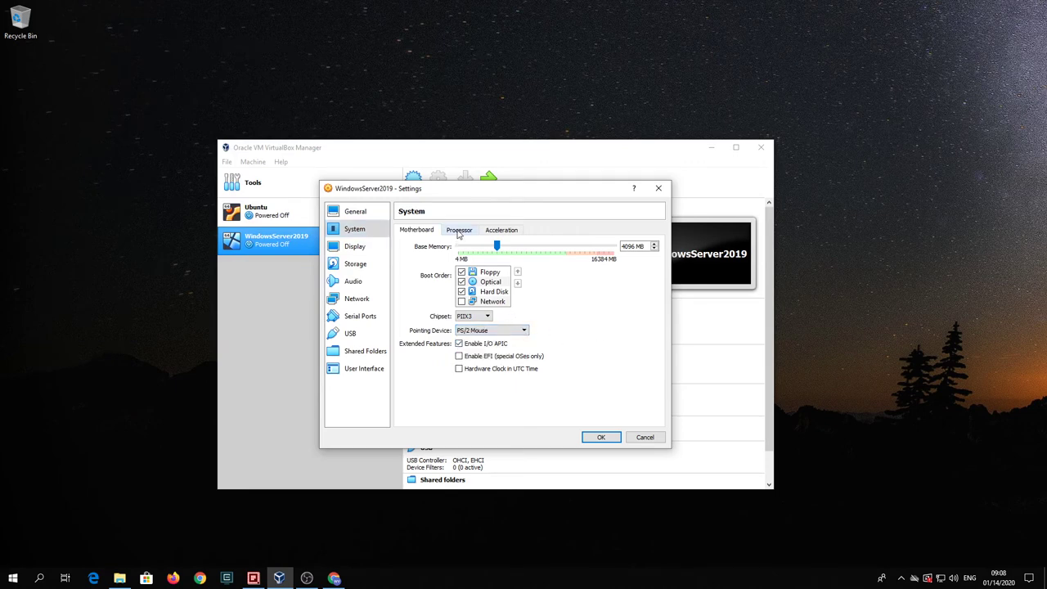
click(459, 232)
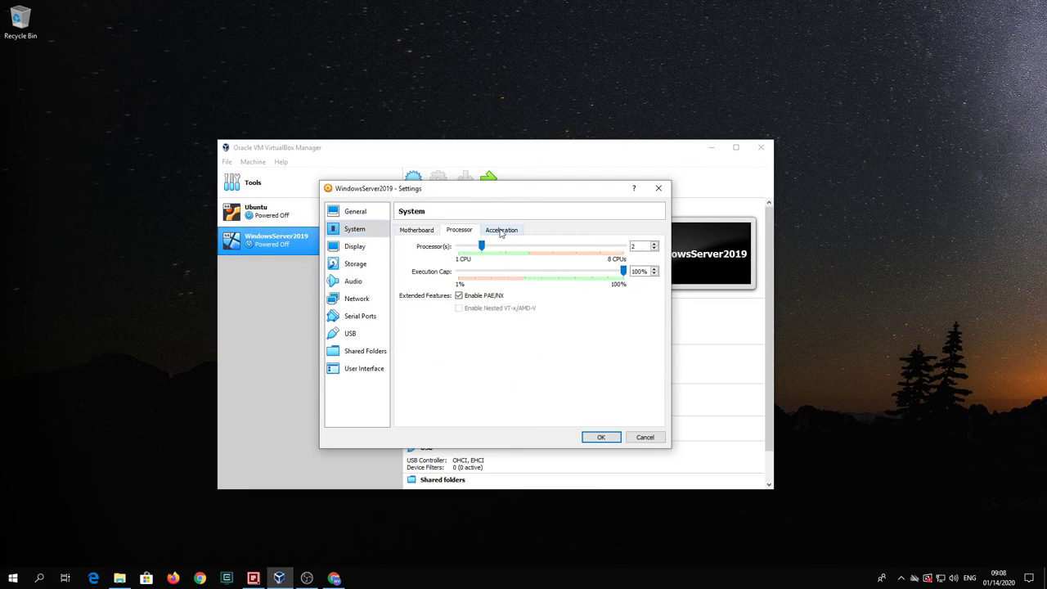
click(501, 232)
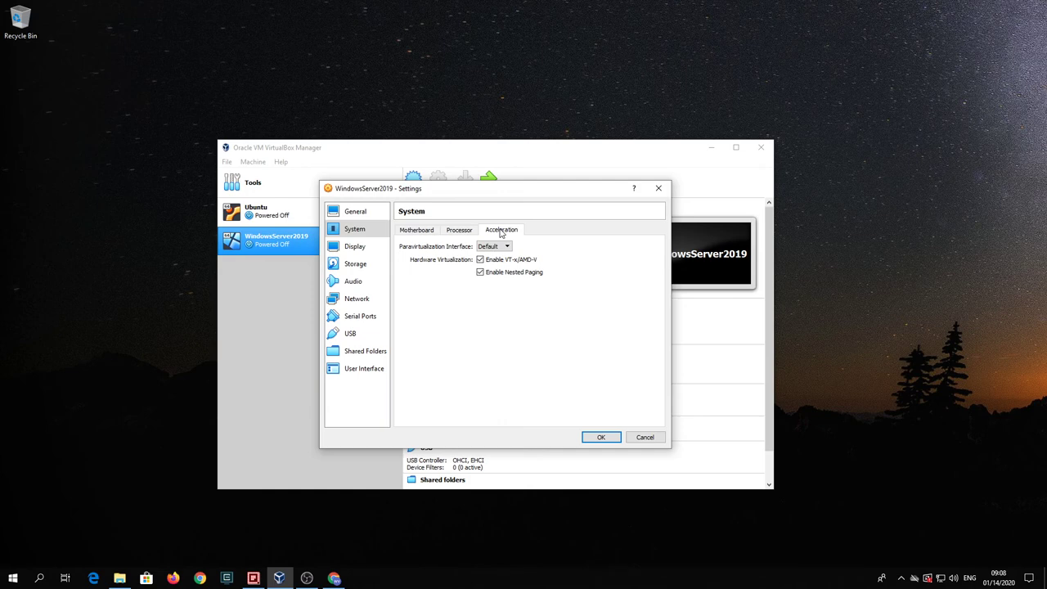
Configure the display with 128 MB of video memory, 3D and 2D video acceleration, and the VBoxSVGA graphics controller
click(355, 249)
drag(479, 246, 629, 246)
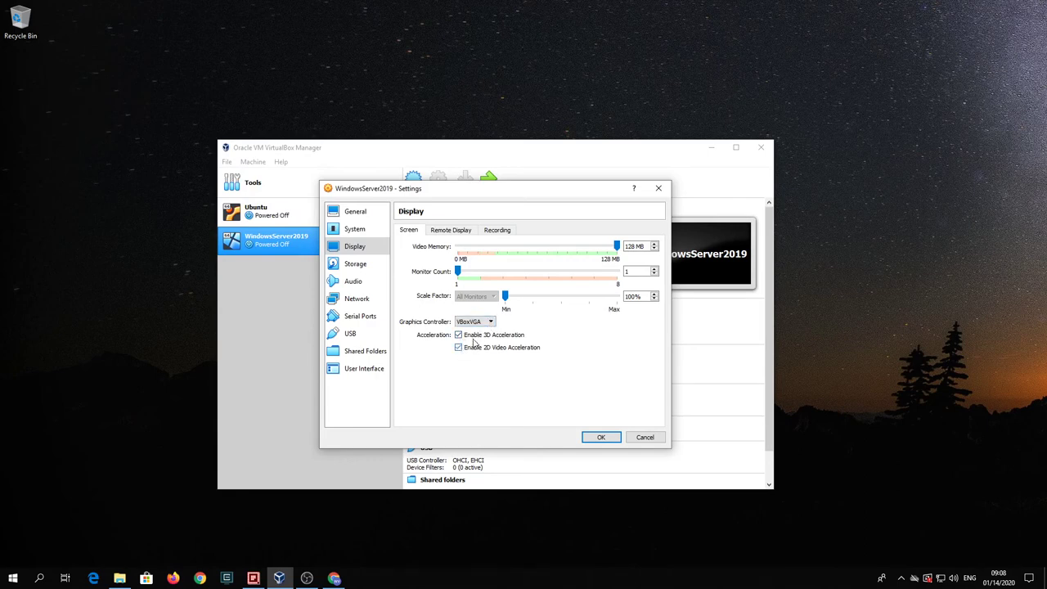
click(483, 322)
click(484, 353)
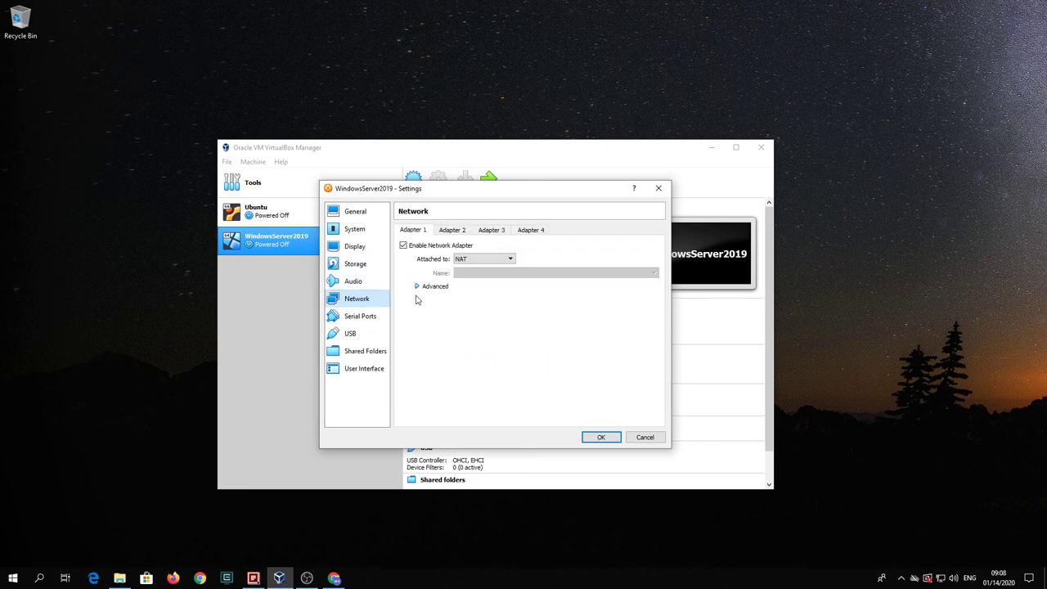
Attach the WindowsServer2019 machine's network adapter 1 to the NAT Network named NatNetwork with promiscuous mode Allow All
click(499, 260)
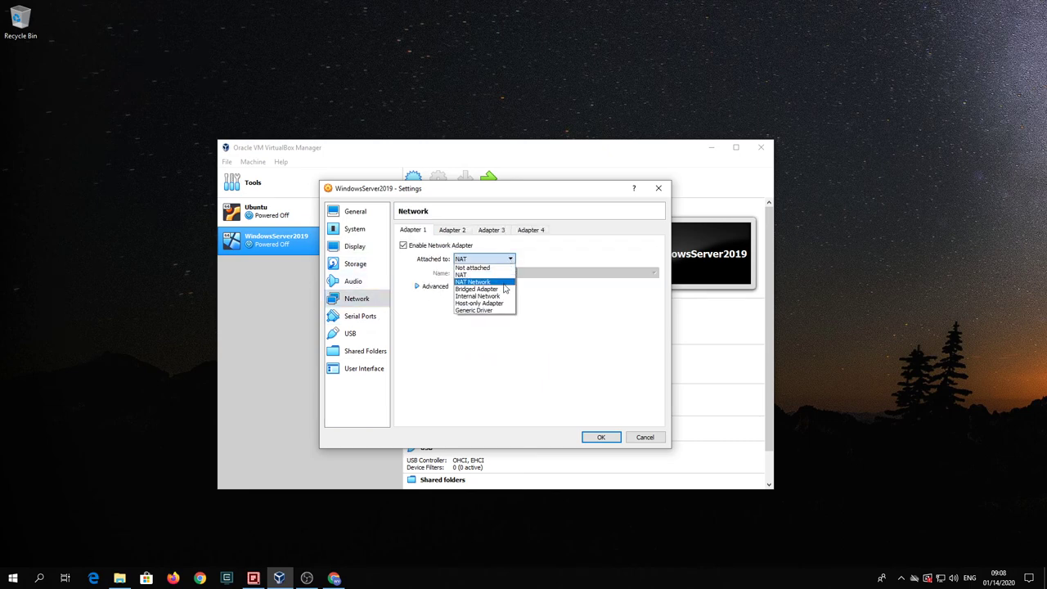
click(504, 284)
click(501, 275)
click(500, 281)
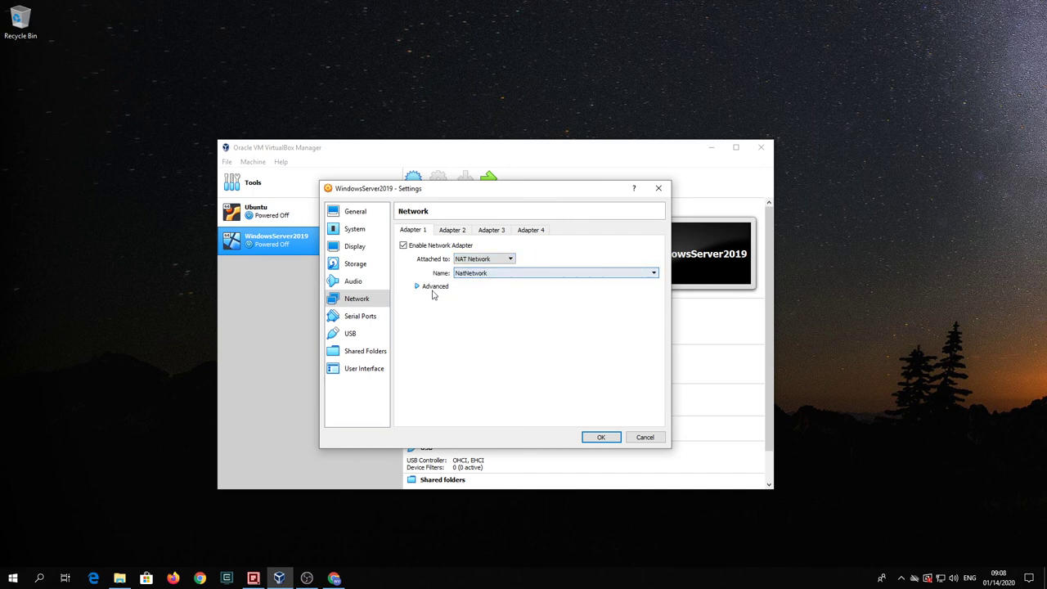
click(416, 286)
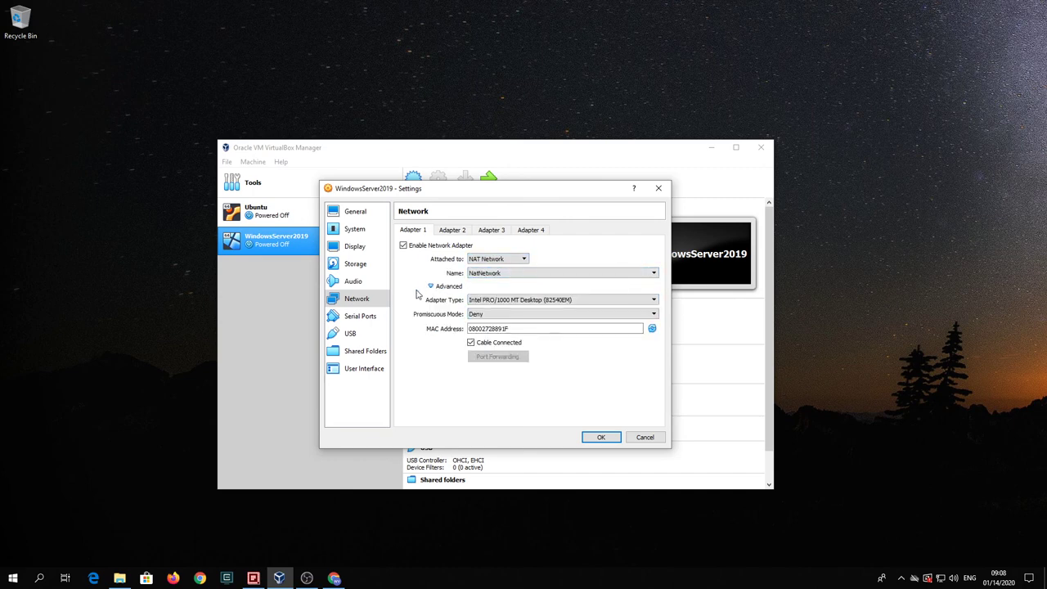
click(632, 317)
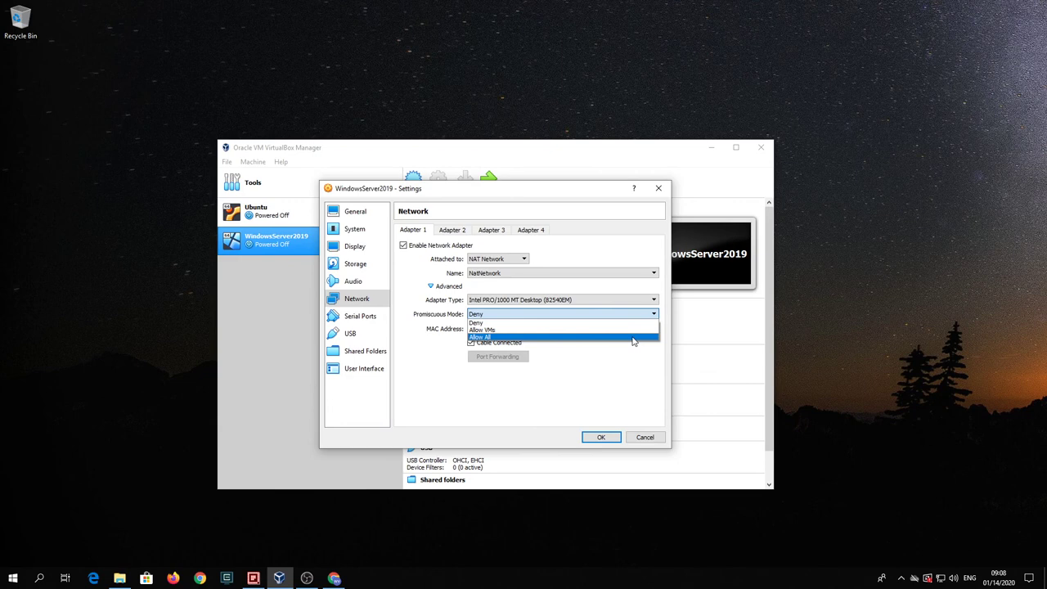
click(632, 337)
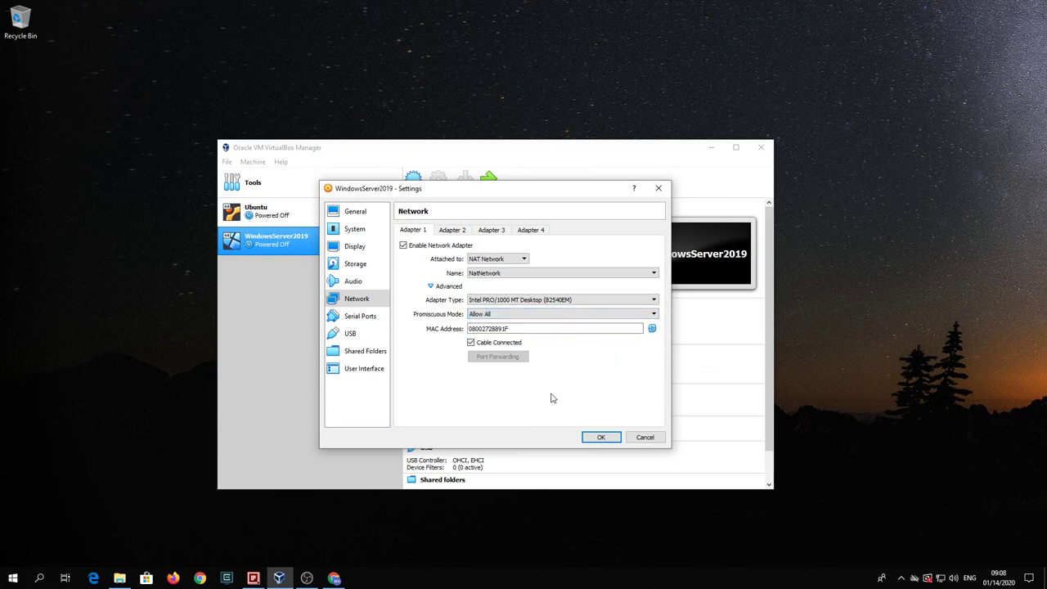
Switch the USB controller to USB 3.0 (xHCI) and save the WindowsServer2019 machine's settings
click(350, 333)
click(411, 266)
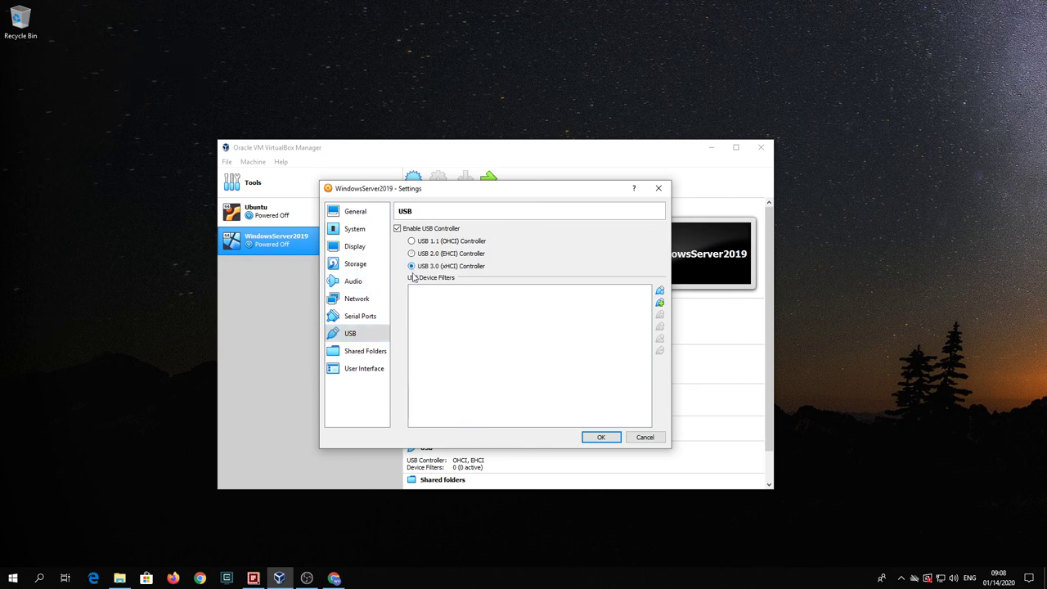
click(592, 438)
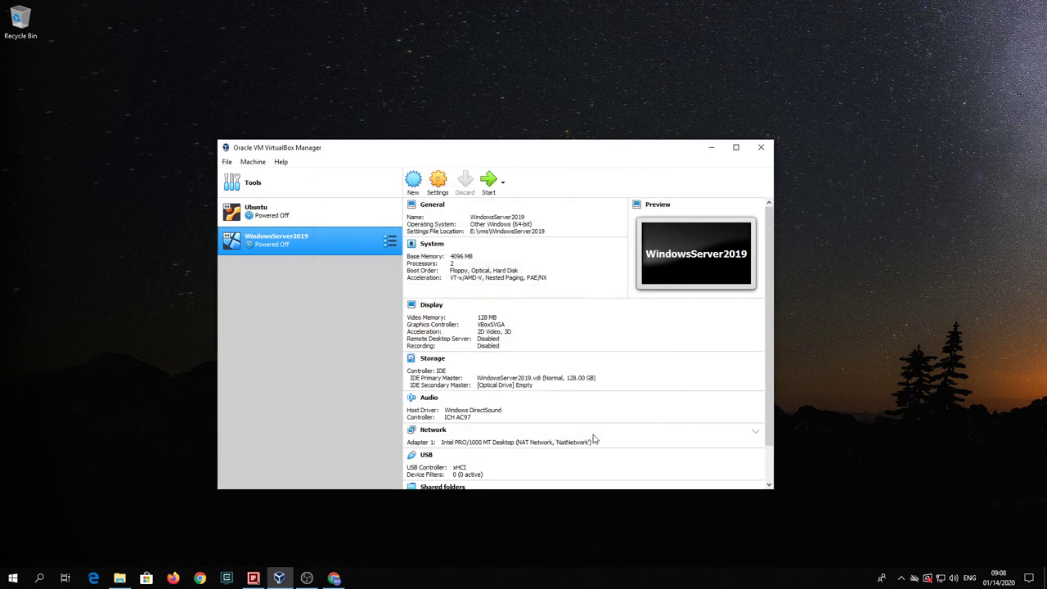